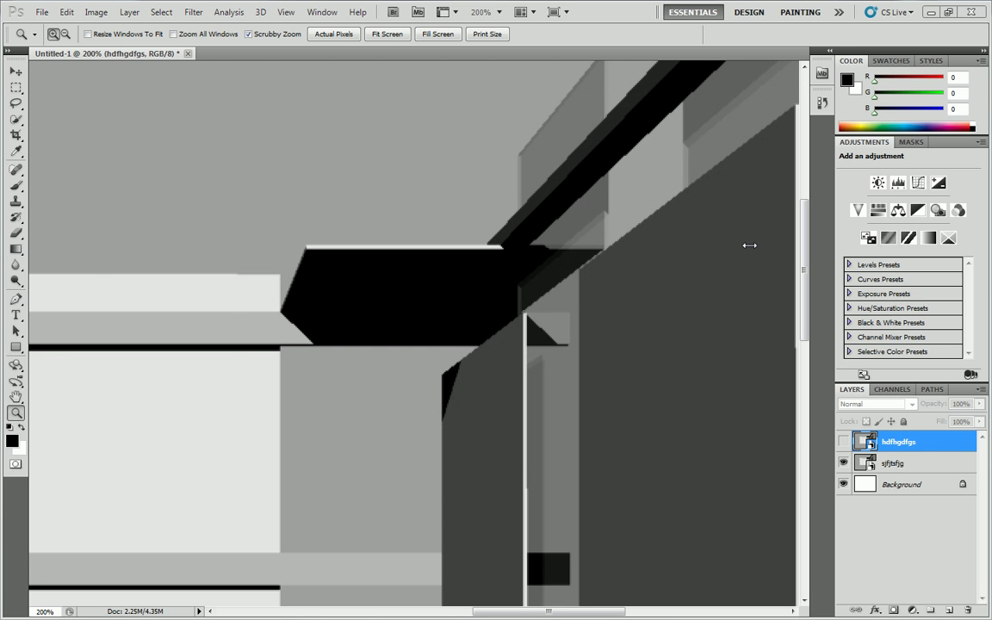
Create a new document 11 inches wide and 8.5 inches high at 150 pixels/inch, in RGB Color with white background contents
click(42, 12)
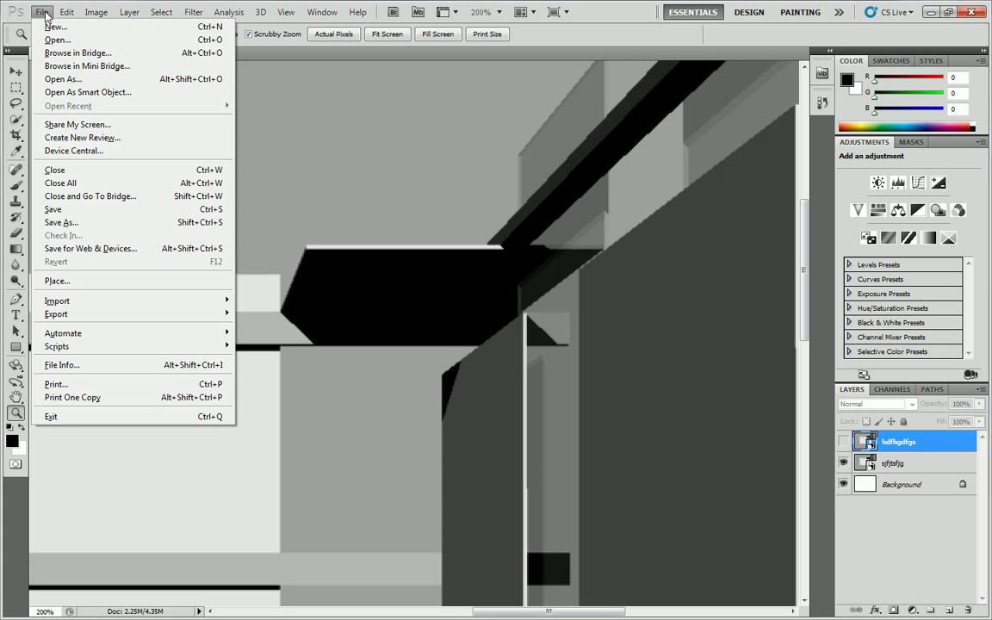
click(55, 26)
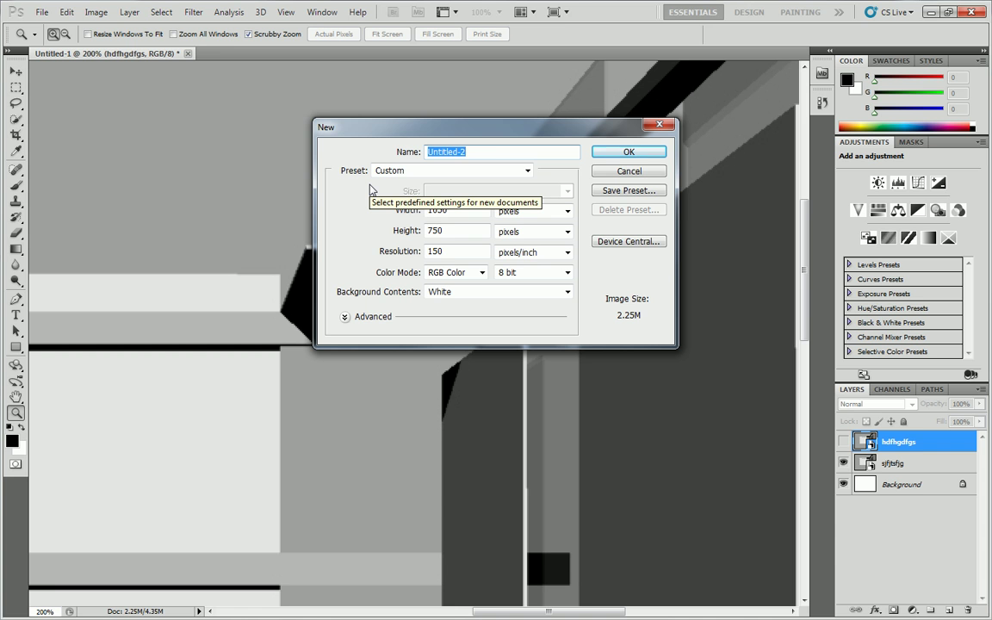
click(567, 211)
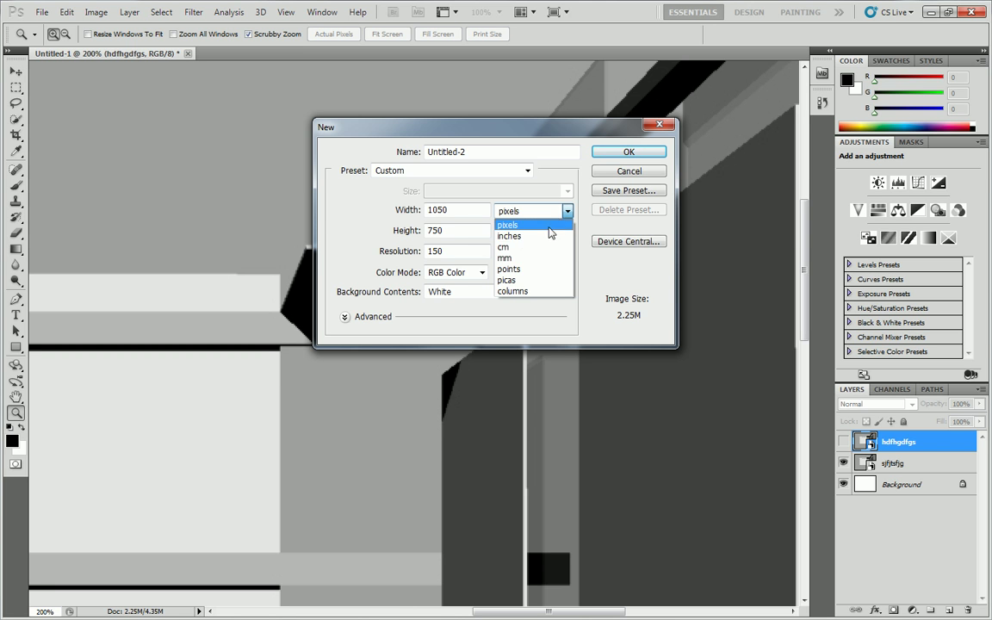
click(523, 236)
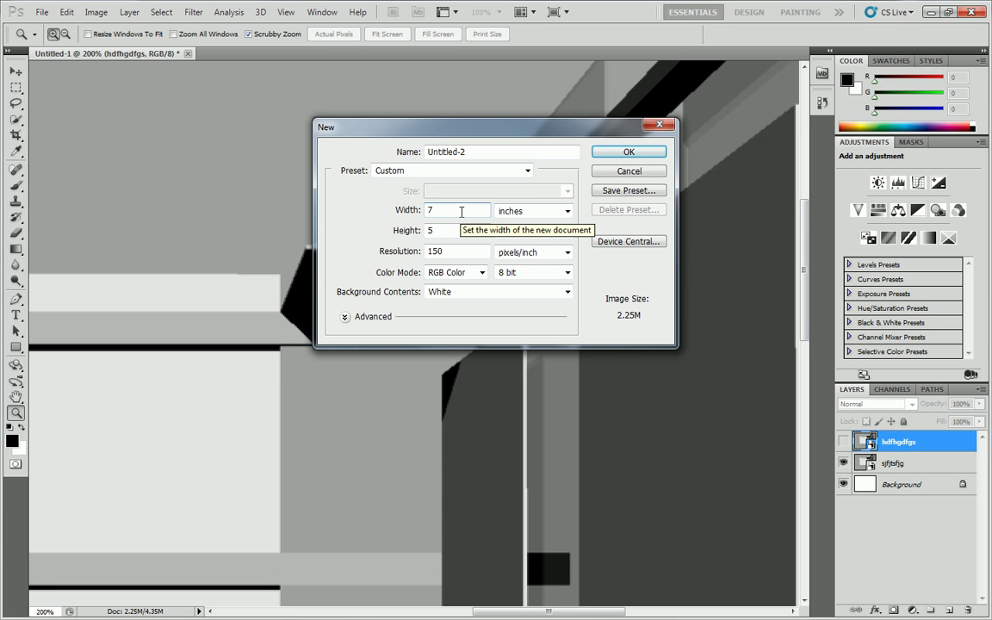
double_click(430, 209)
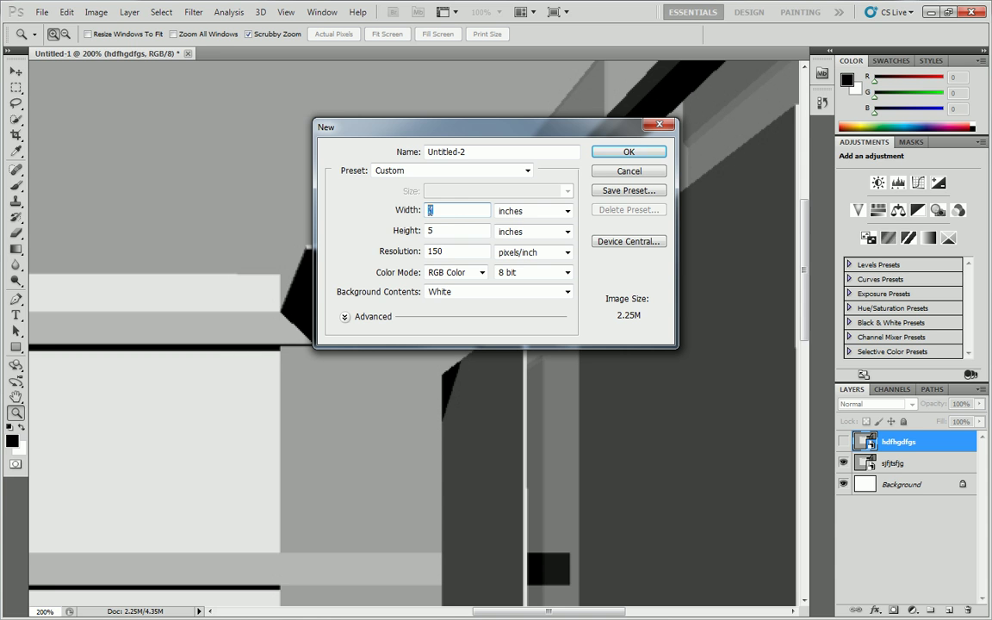
text(11)
click(453, 230)
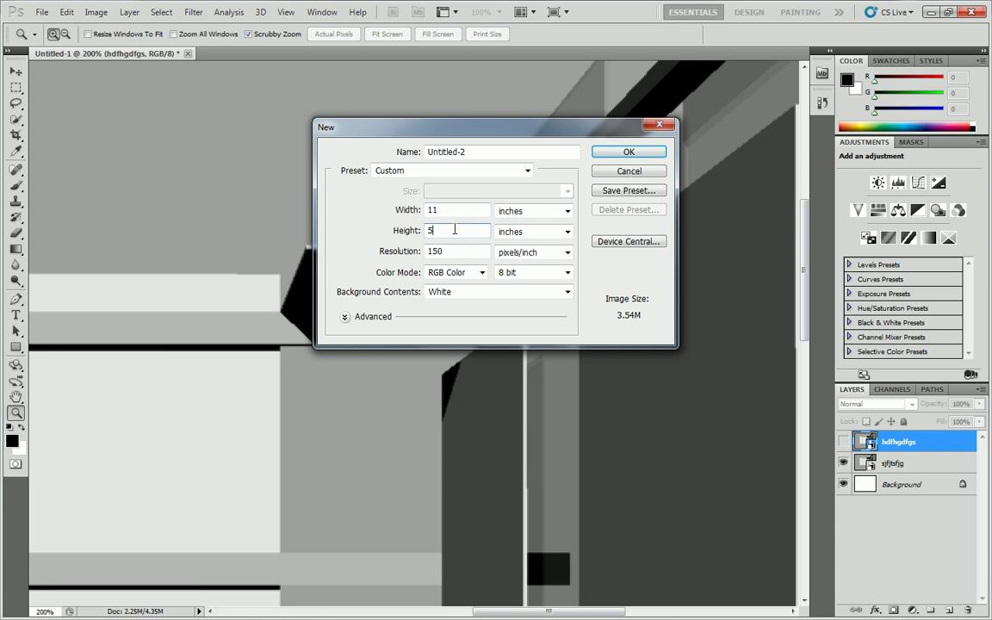
double_click(452, 230)
text(8.5)
click(460, 252)
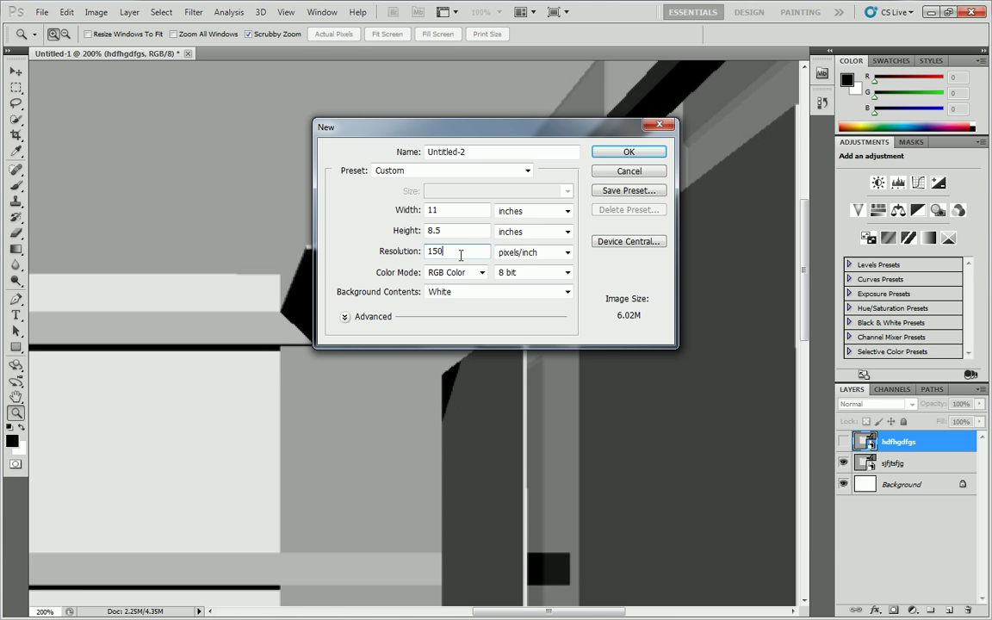
click(626, 152)
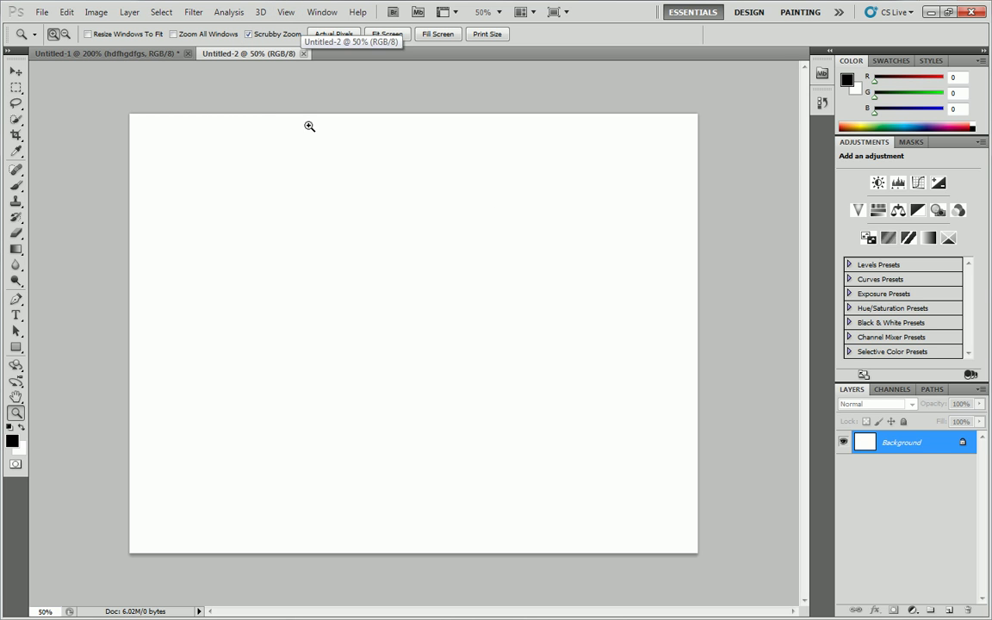
right_click(170, 104)
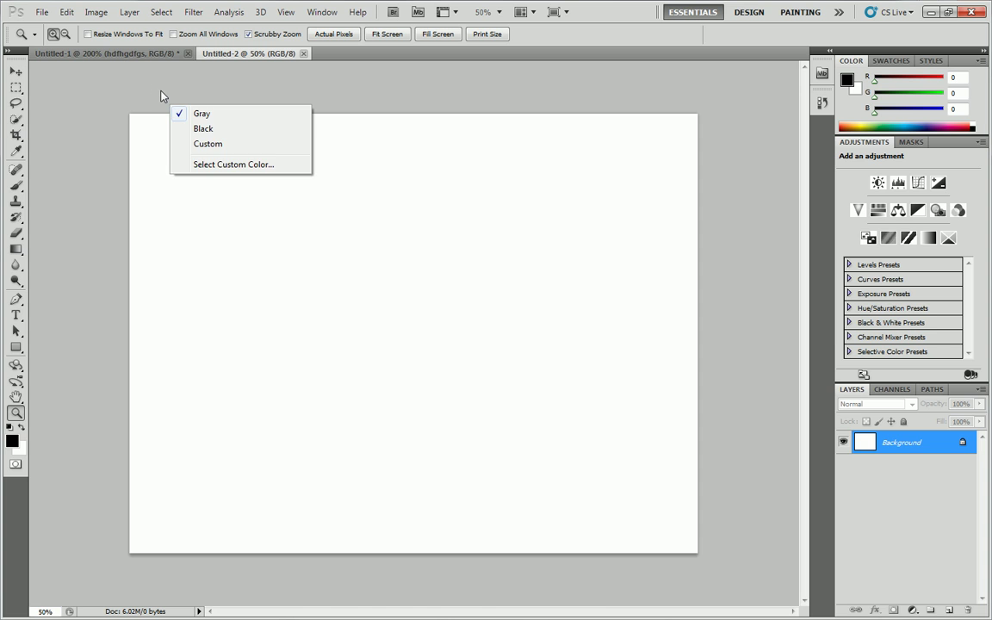
click(133, 76)
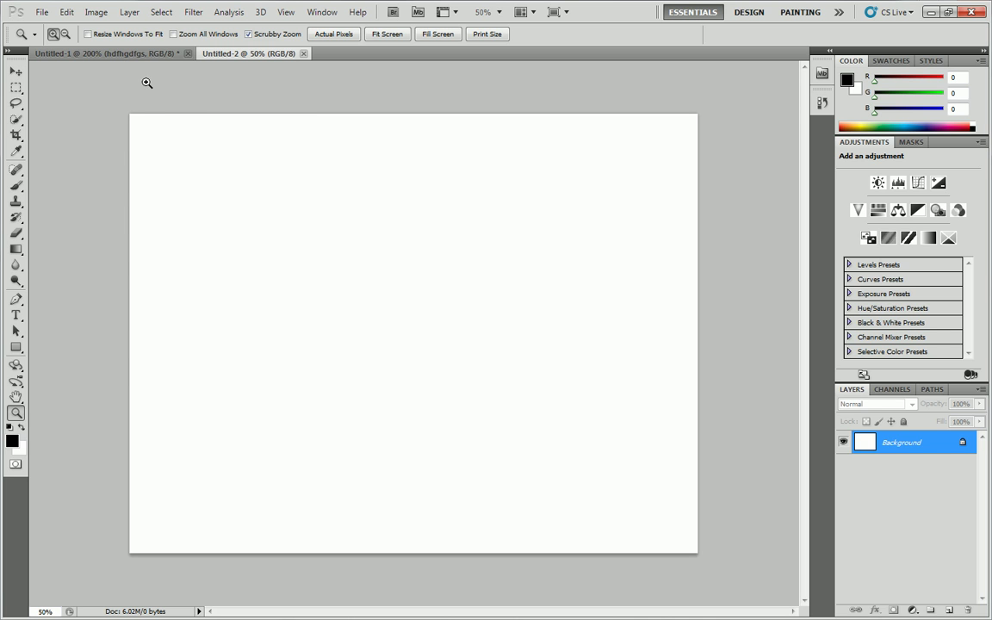
click(16, 70)
right_click(70, 92)
click(139, 72)
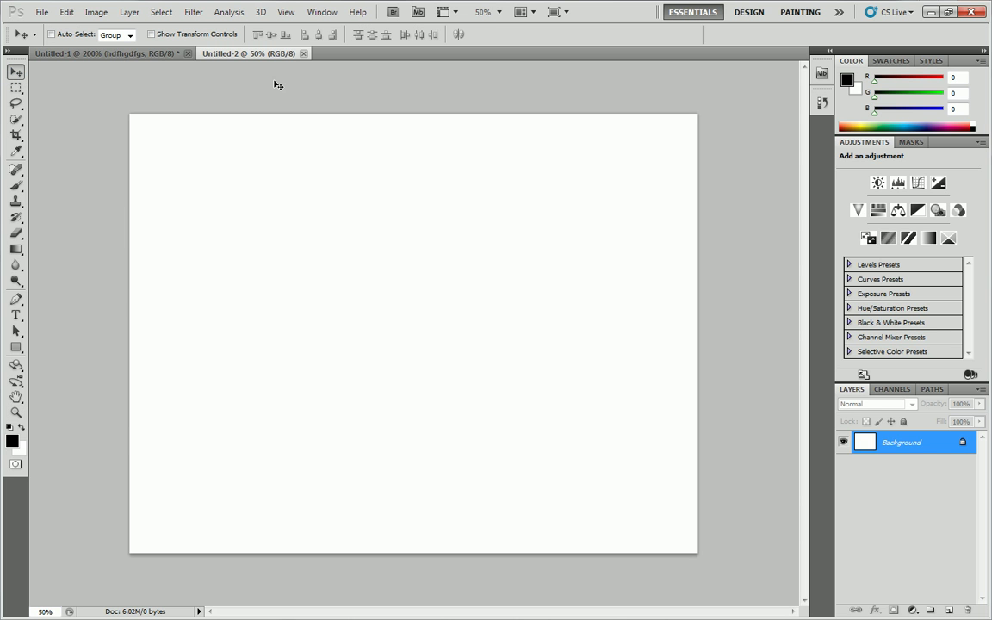
Show the rulers around the canvas and set their units to pixels
click(285, 12)
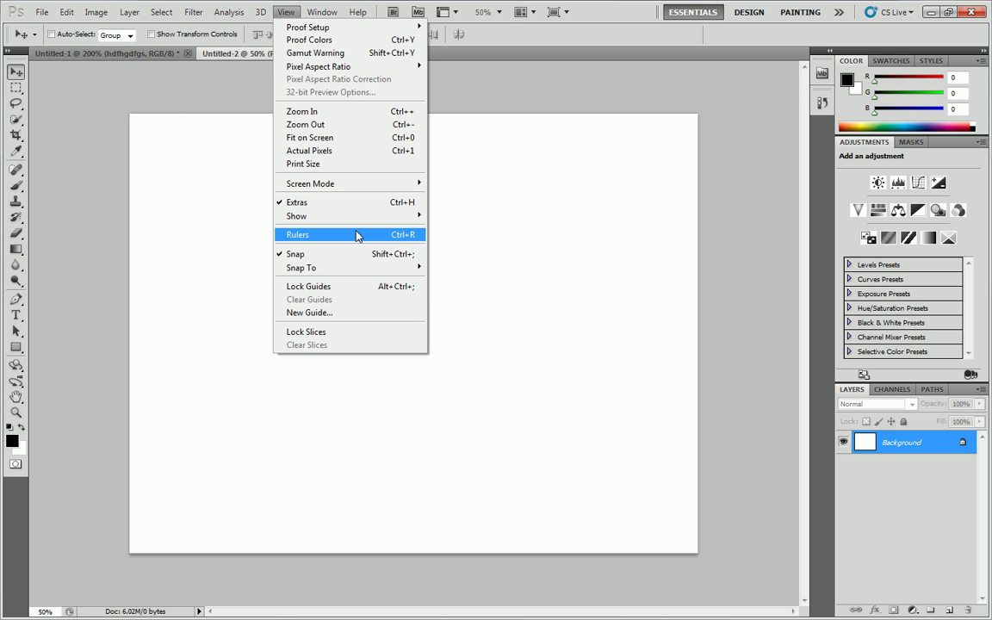
click(359, 236)
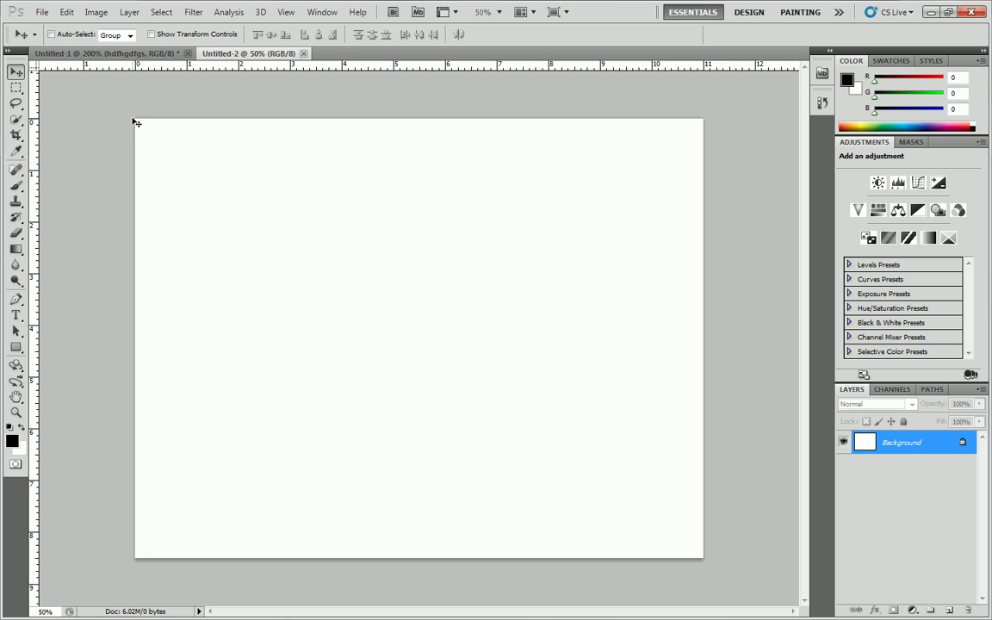
right_click(179, 69)
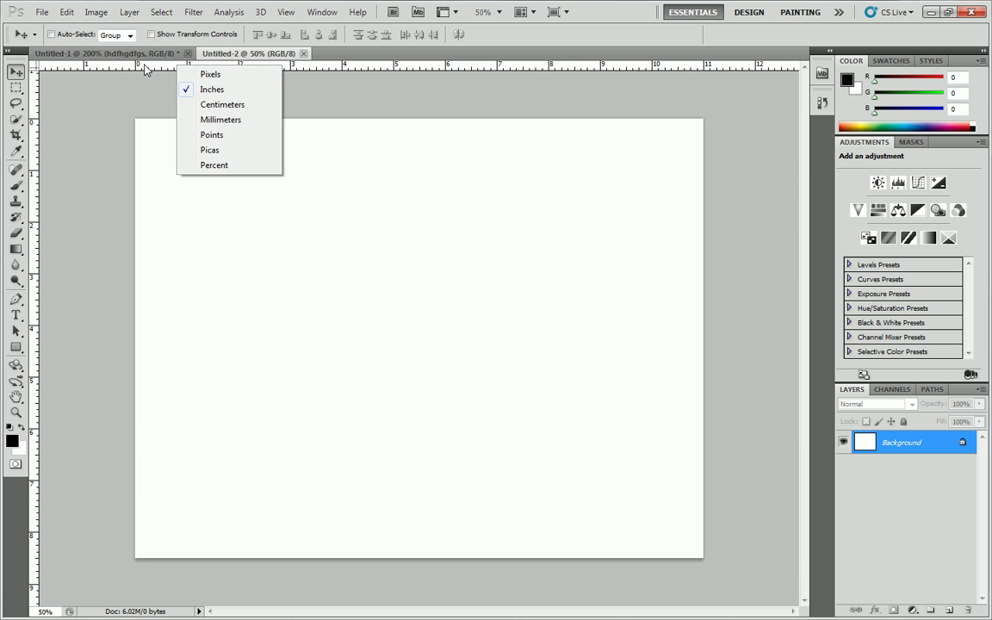
click(200, 75)
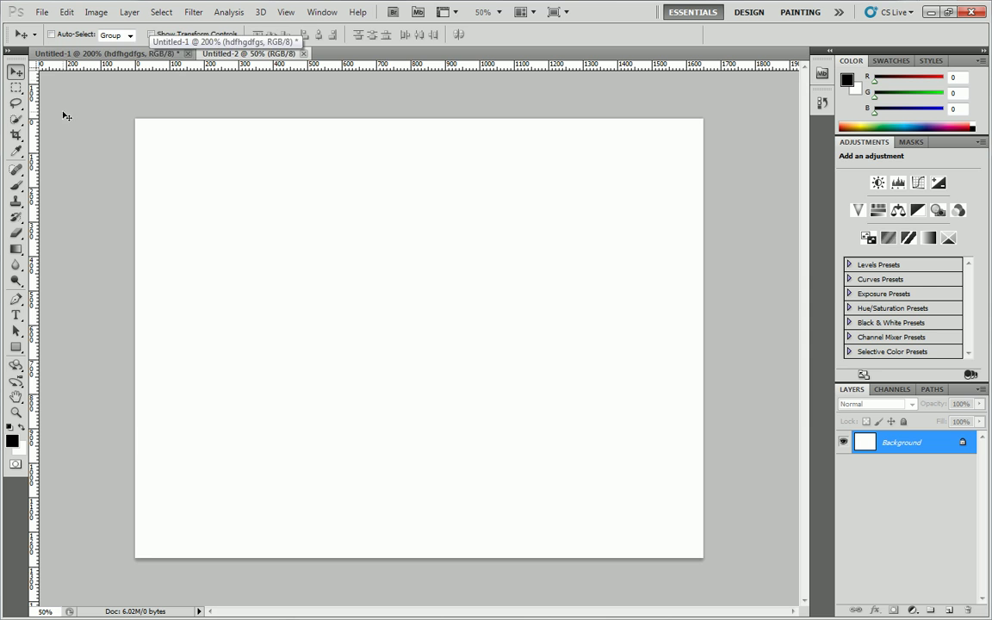
Zoom in to 100% on the page's upper-left corner and activate the Path Selection tool
key(z)
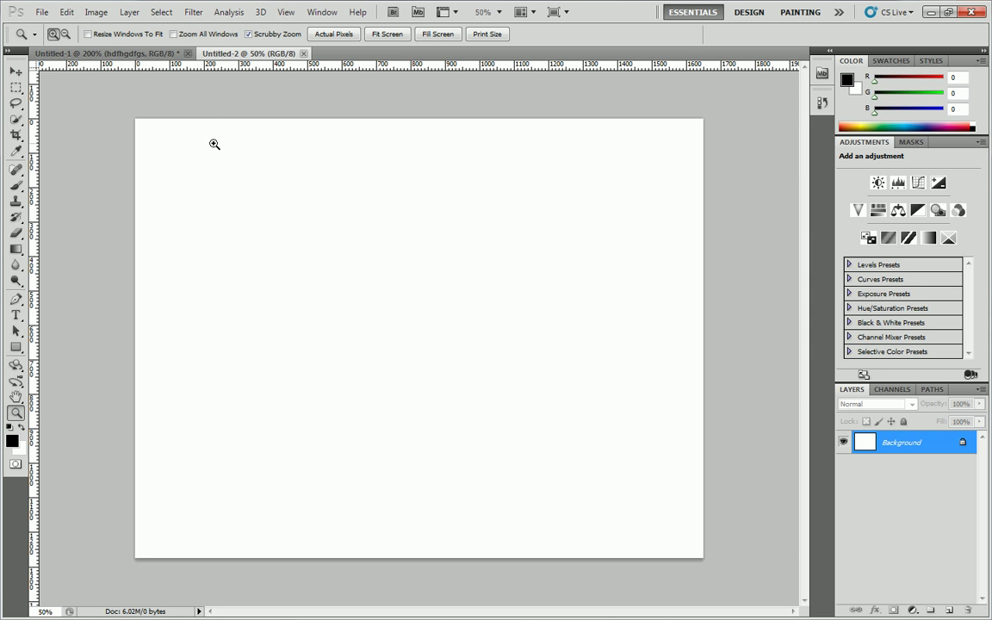
click(150, 74)
scroll(155, 103, up, 1)
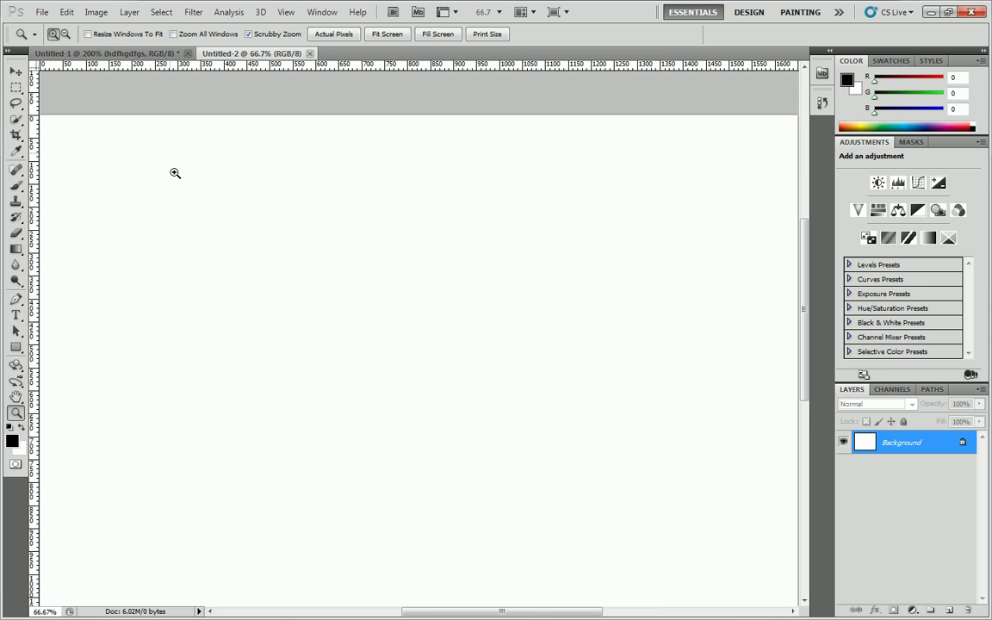
scroll(362, 534, left, 3)
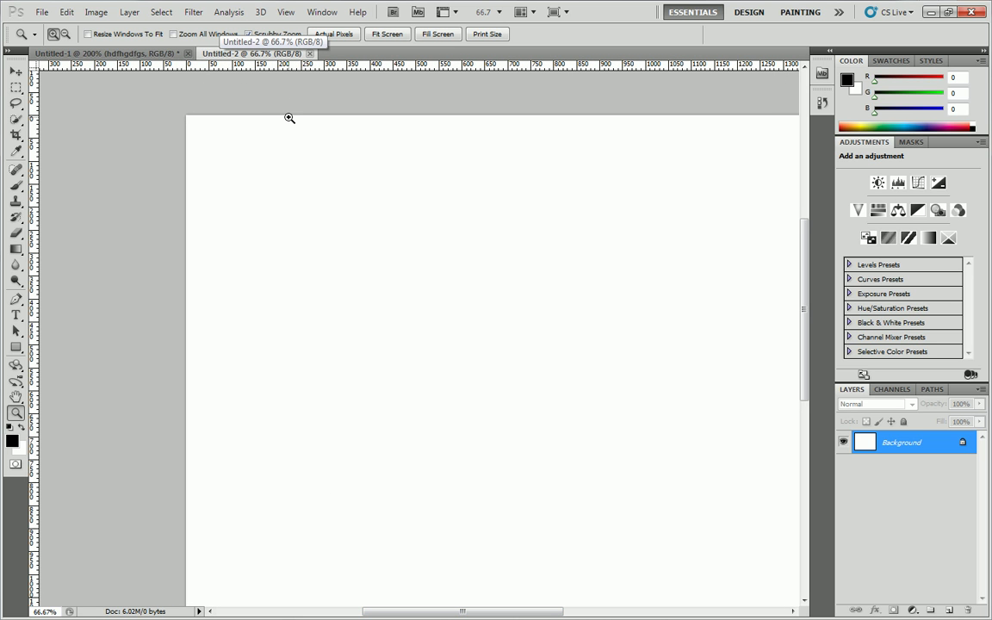
click(237, 77)
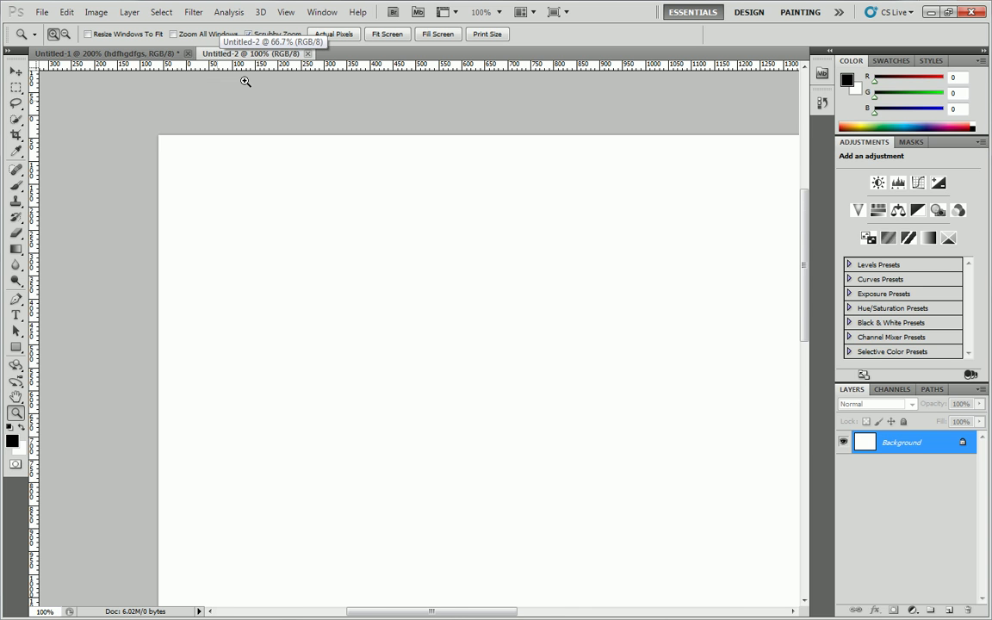
scroll(193, 94, up, 1)
scroll(194, 101, down, 2)
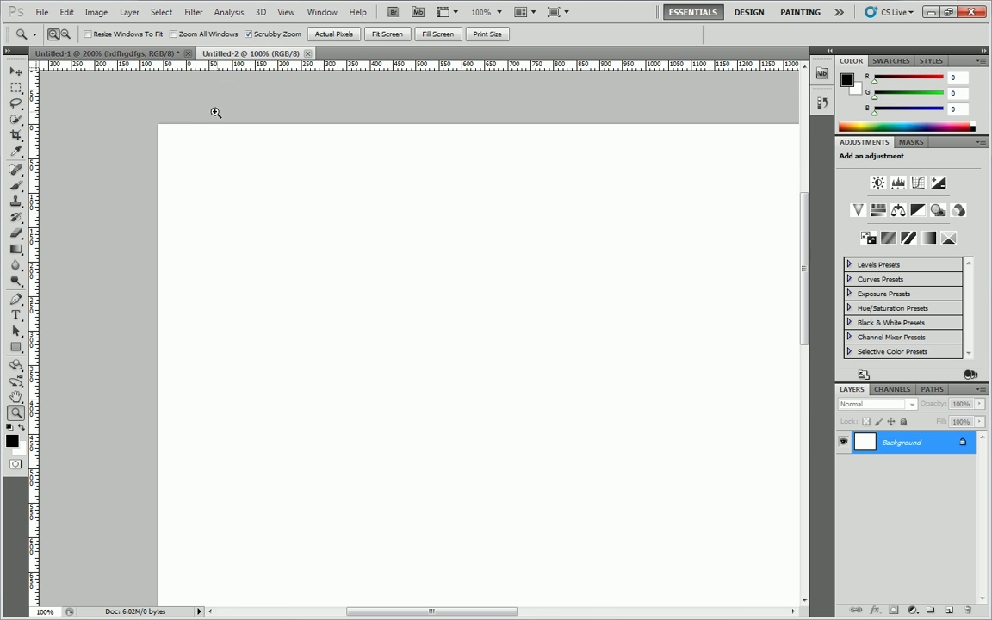
scroll(101, 114, down, 1)
scroll(103, 123, up, 1)
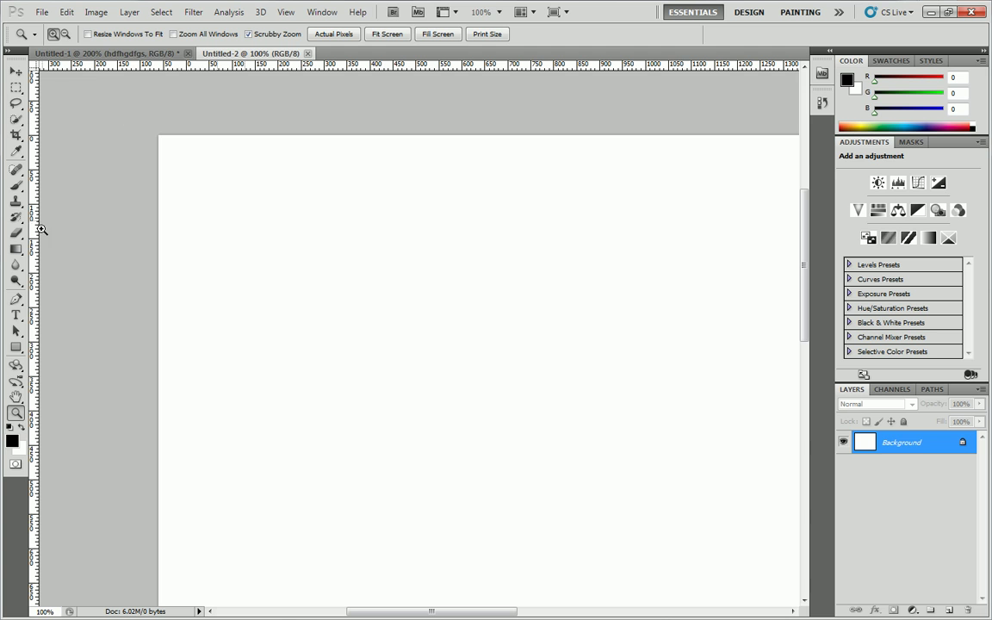
click(16, 332)
scroll(165, 117, up, 1)
right_click(161, 112)
click(179, 57)
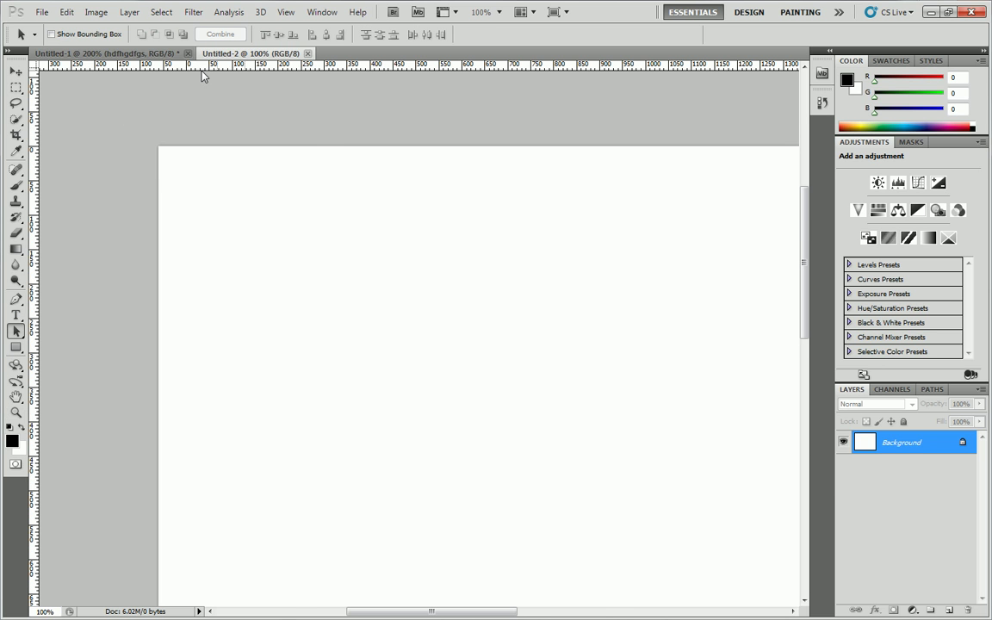
click(177, 54)
click(206, 54)
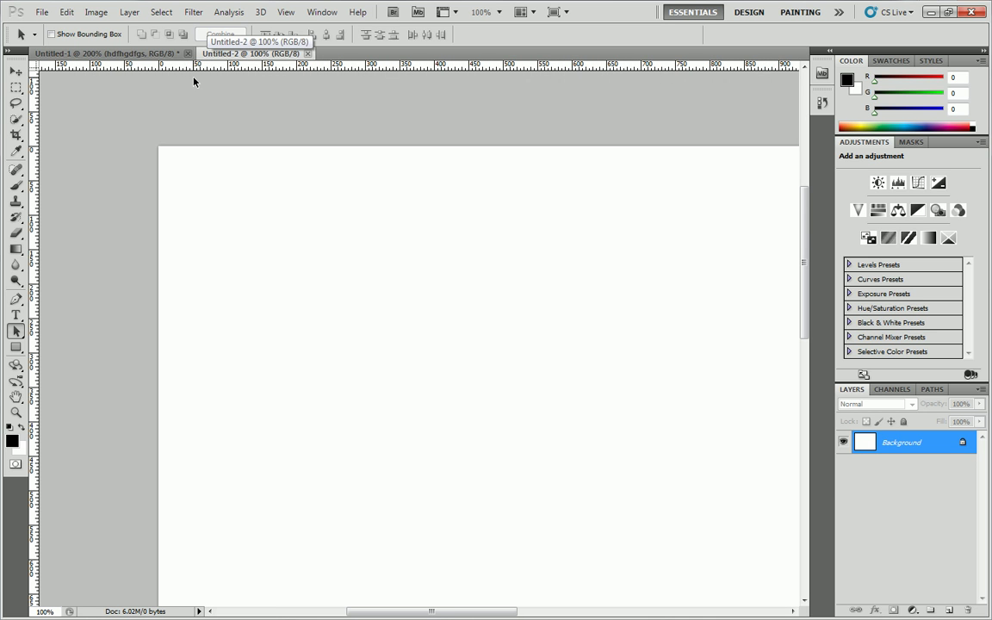
right_click(197, 65)
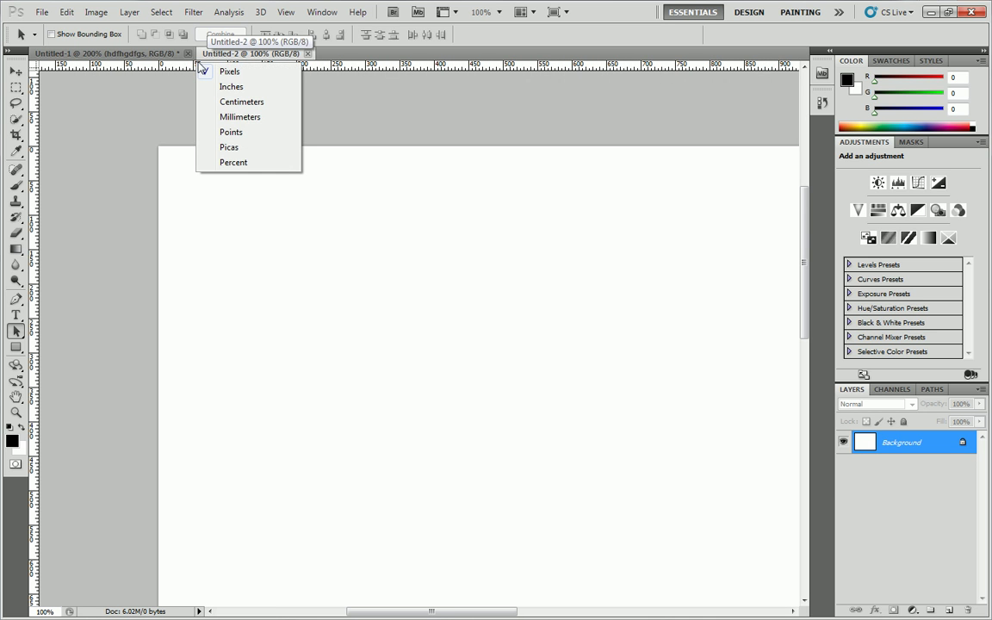
click(164, 99)
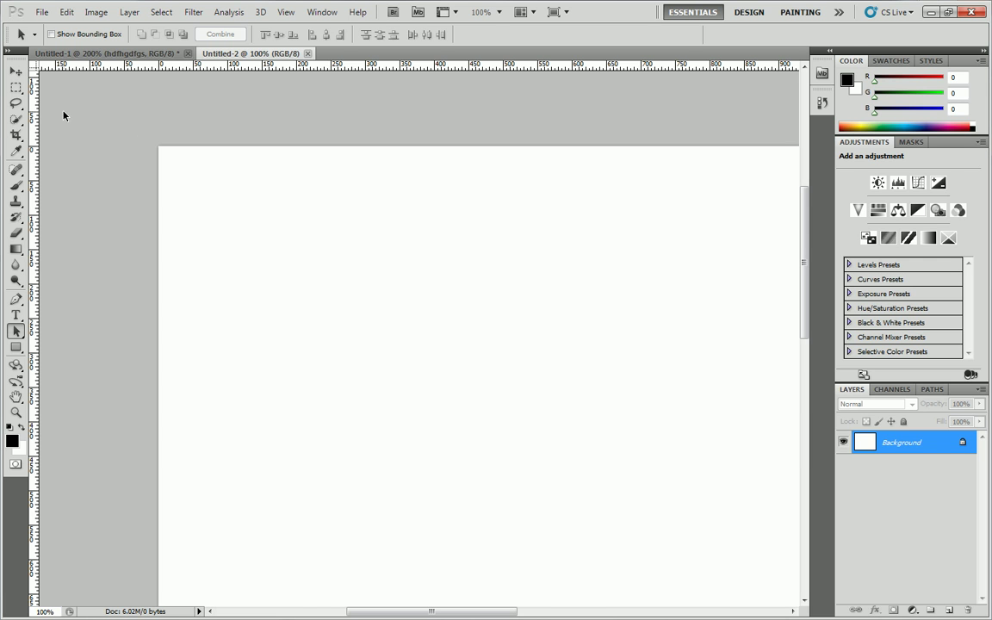
Try a vertical guide about 75 px inside the page's left edge and undo it
drag(35, 92, 211, 106)
right_click(211, 107)
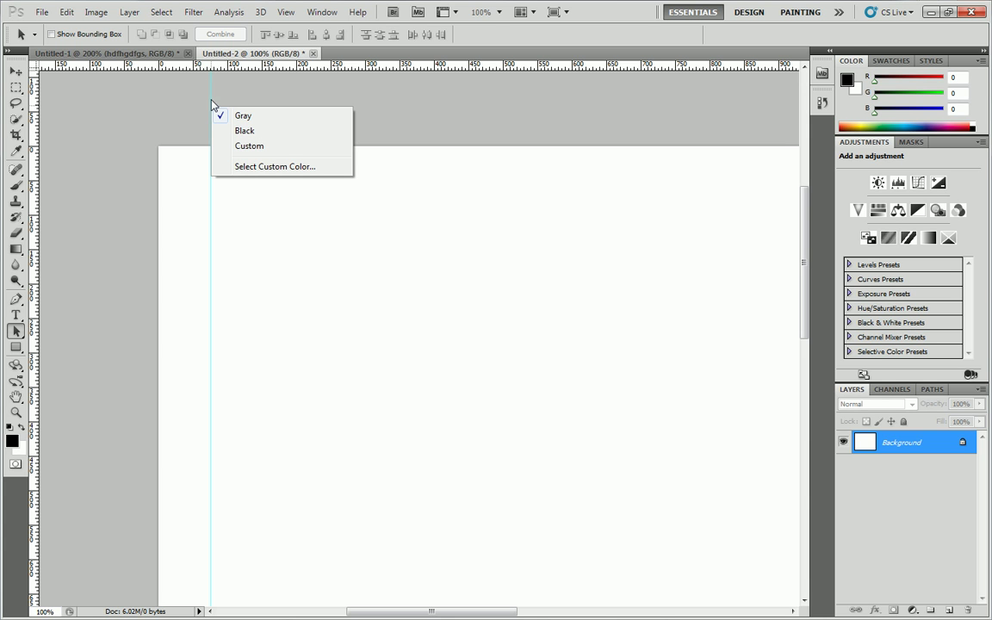
click(194, 6)
key(ctrl+z)
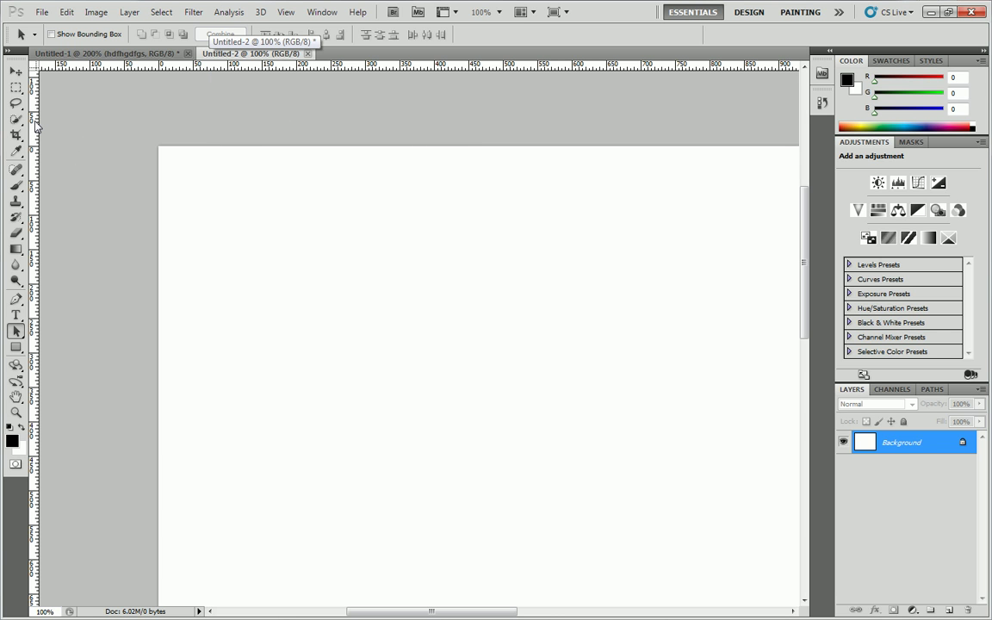
Place a vertical guide about 75 px inside the page's left edge and a horizontal guide about 75 px below its top edge
drag(35, 124, 211, 111)
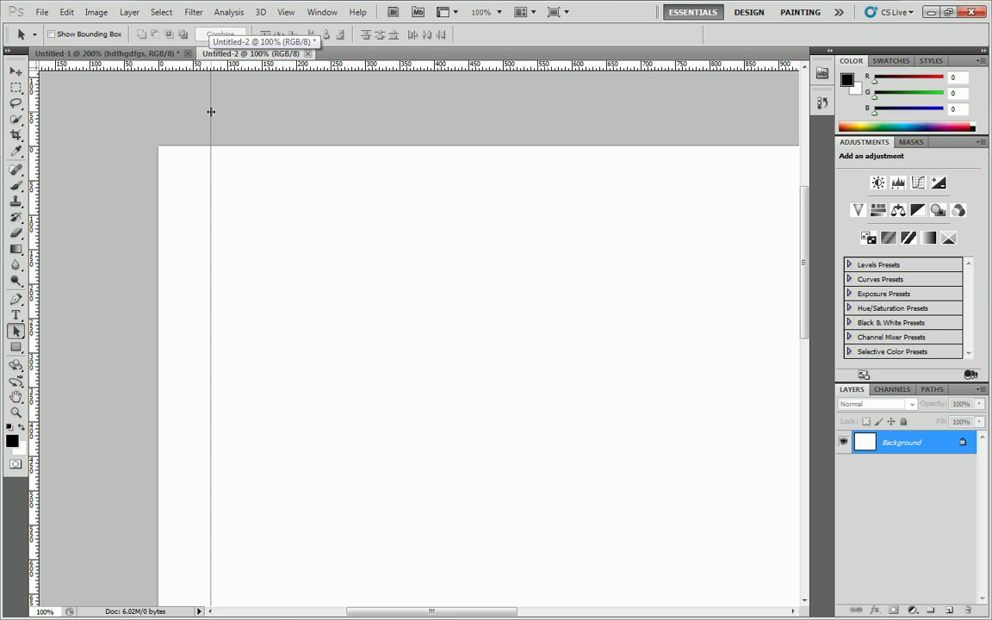
mouse_move(211, 112)
mouse_down()
mouse_move(261, 117)
mouse_move(210, 121)
mouse_up()
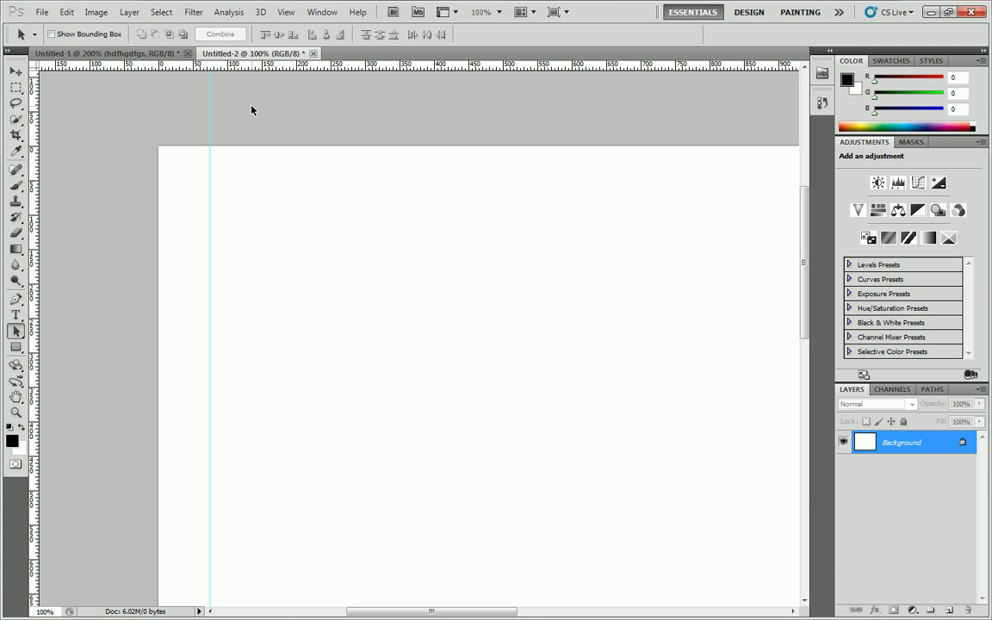
drag(80, 64, 77, 197)
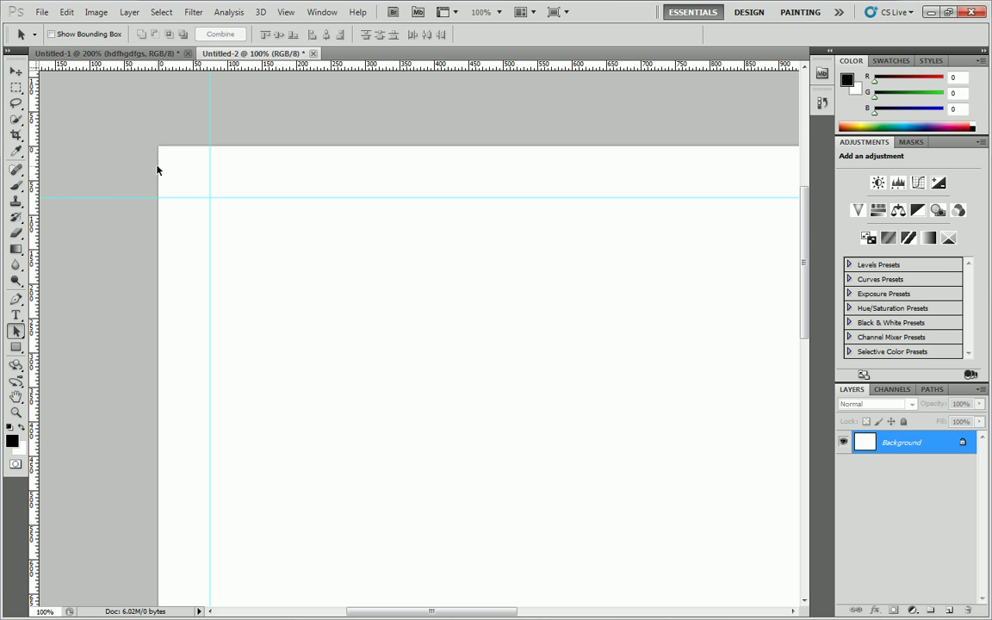
Add a horizontal guide at about 1200 px near the page's bottom edge and a vertical guide at about 1575 px near its right edge
scroll(159, 172, down, 5)
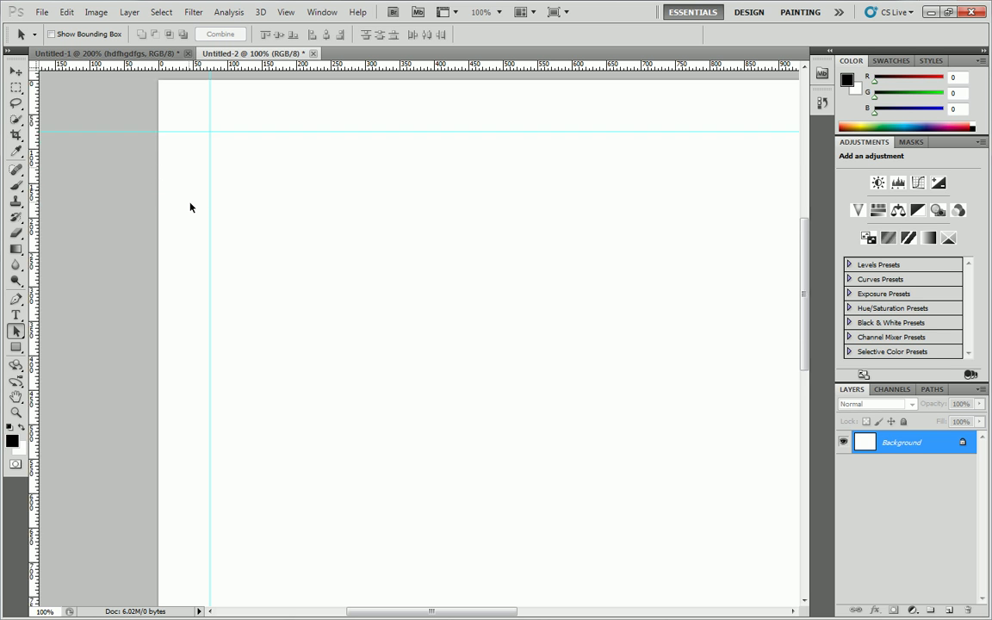
scroll(193, 208, down, 5)
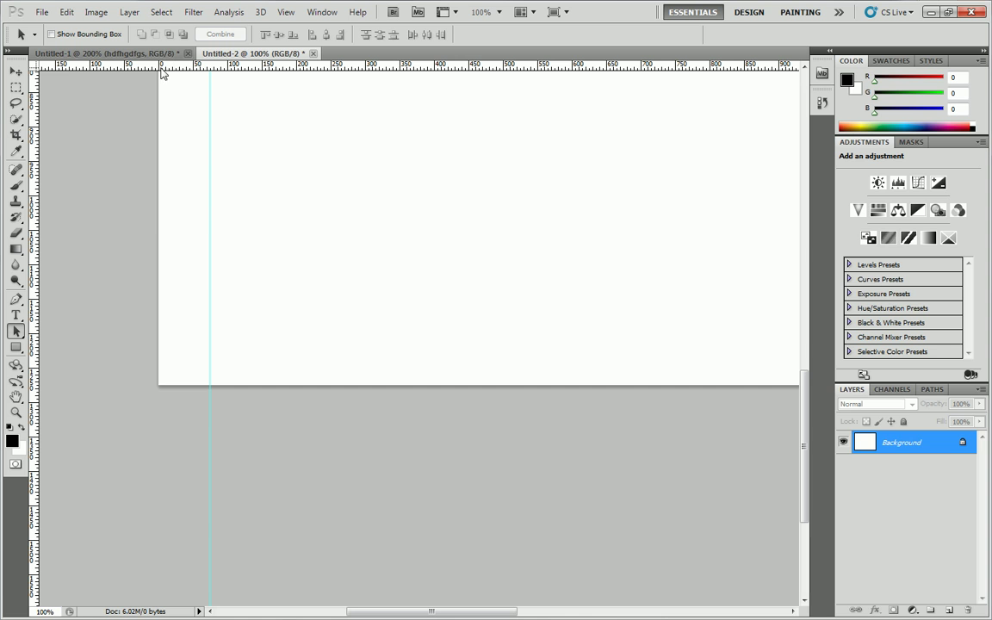
drag(153, 63, 117, 335)
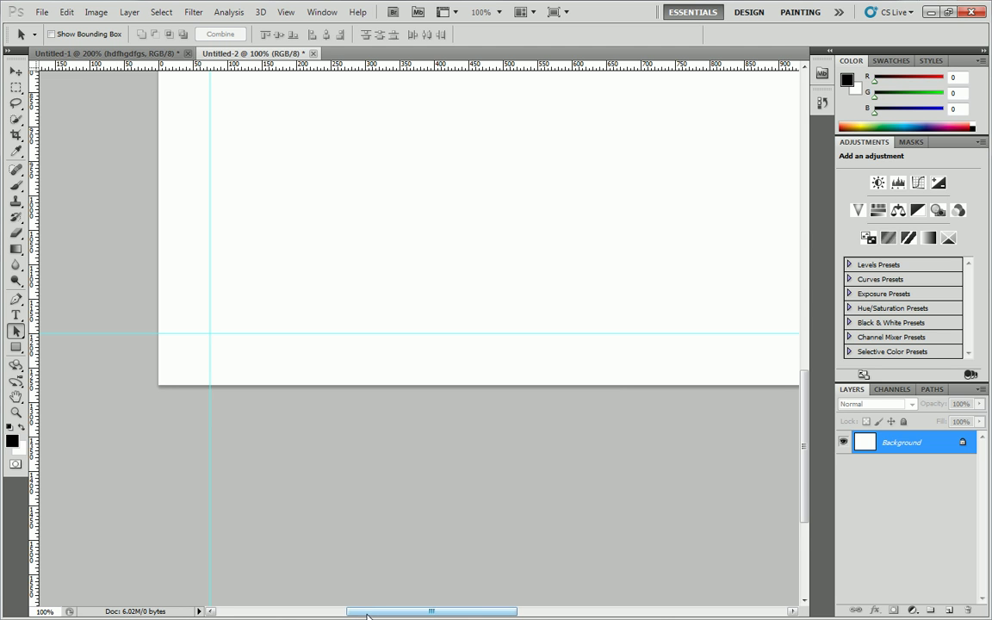
drag(368, 613, 516, 581)
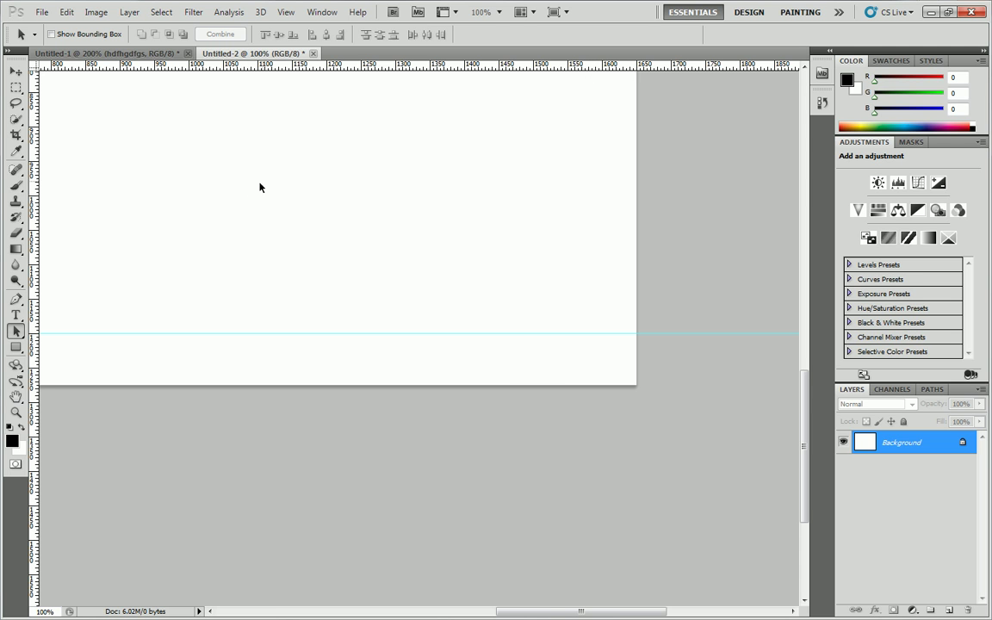
drag(33, 168, 585, 166)
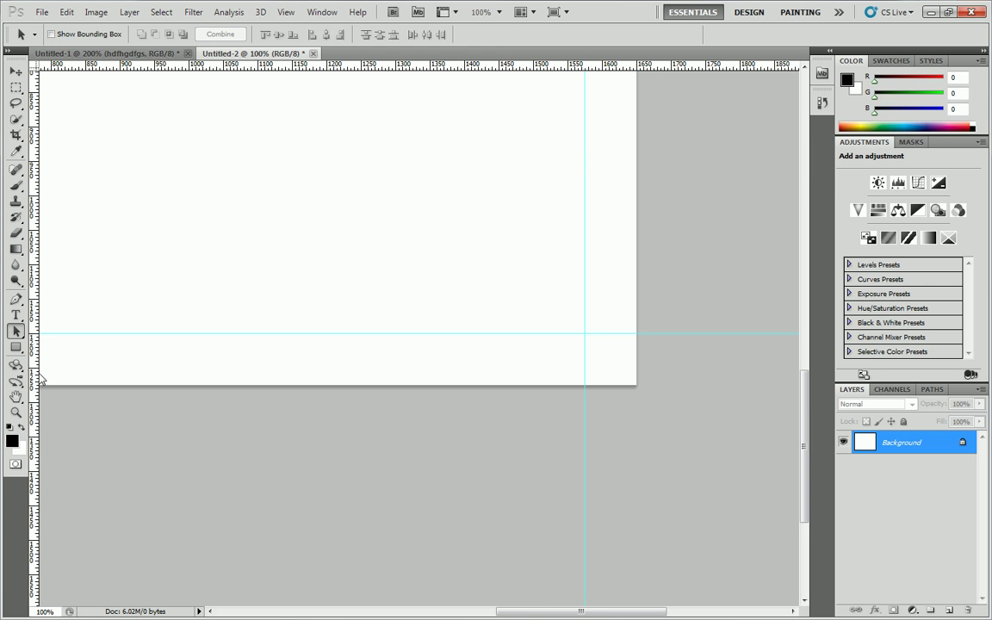
Examine the whole page with its four margin guides at reduced zoom levels
click(16, 412)
alt+click(284, 224)
alt+click(287, 224)
alt+click(297, 229)
click(404, 317)
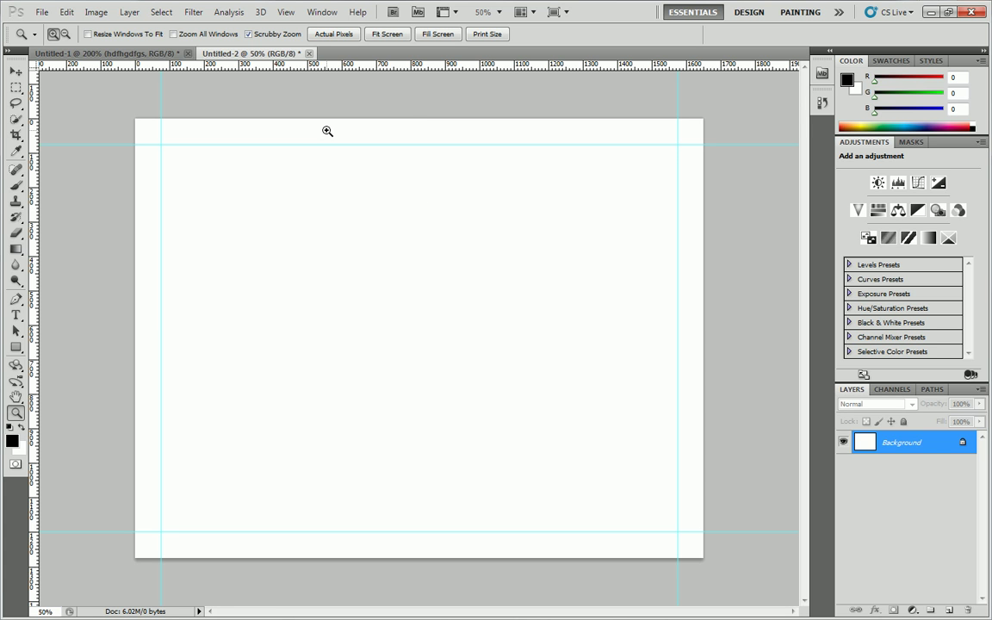
alt+click(213, 135)
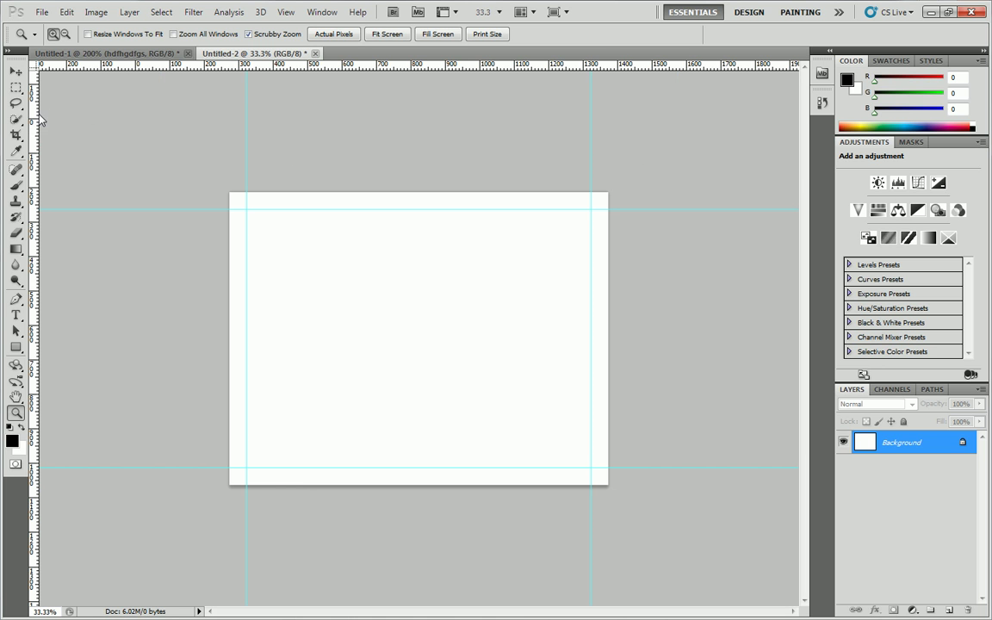
mouse_move(36, 112)
mouse_down()
mouse_move(356, 174)
mouse_move(432, 173)
mouse_move(389, 177)
mouse_move(422, 174)
mouse_move(50, 140)
mouse_move(33, 129)
mouse_up()
click(16, 71)
click(15, 411)
click(412, 208)
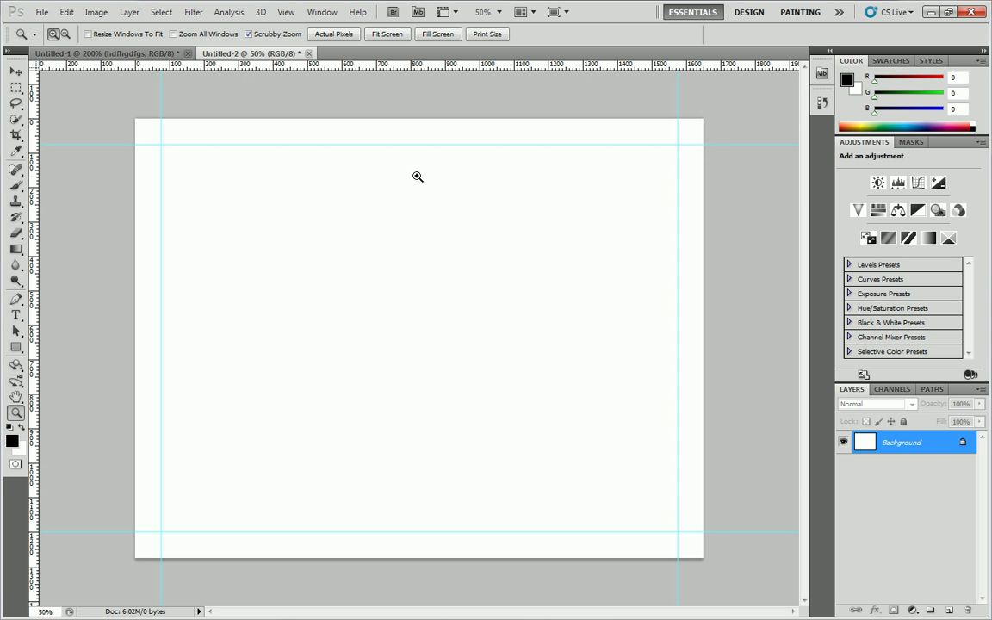
Inspect the top margin guide at 200% and glance at the Untitled-1 document before returning to Untitled-2
click(417, 130)
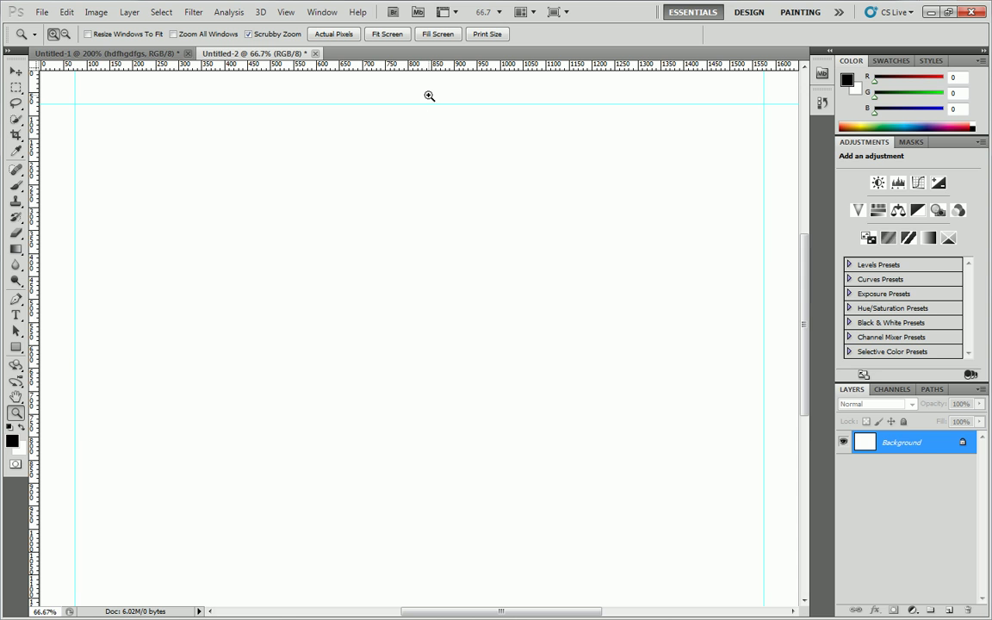
click(421, 96)
click(421, 96)
click(16, 71)
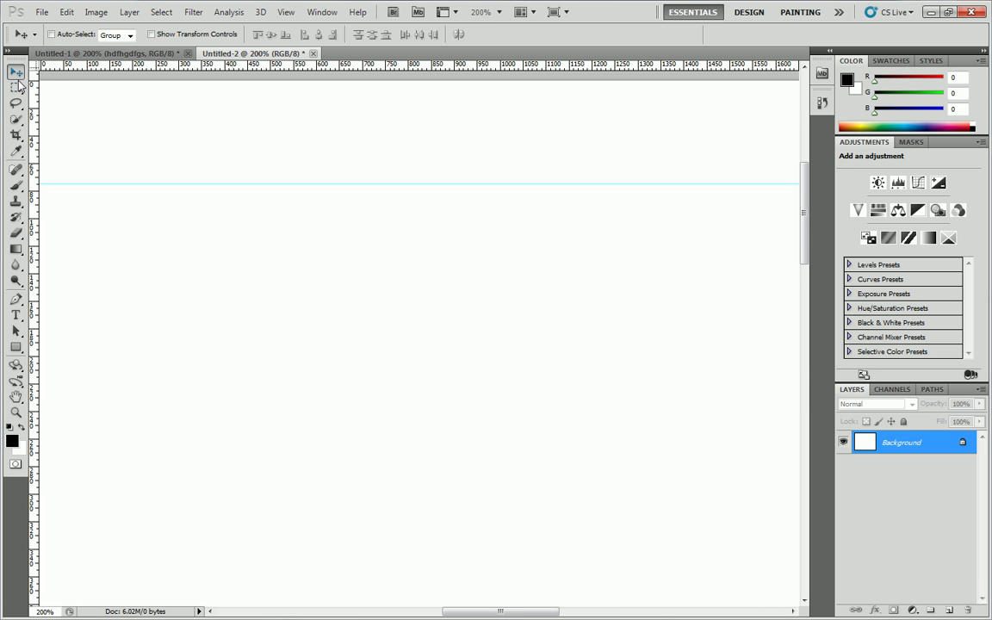
click(16, 87)
click(161, 56)
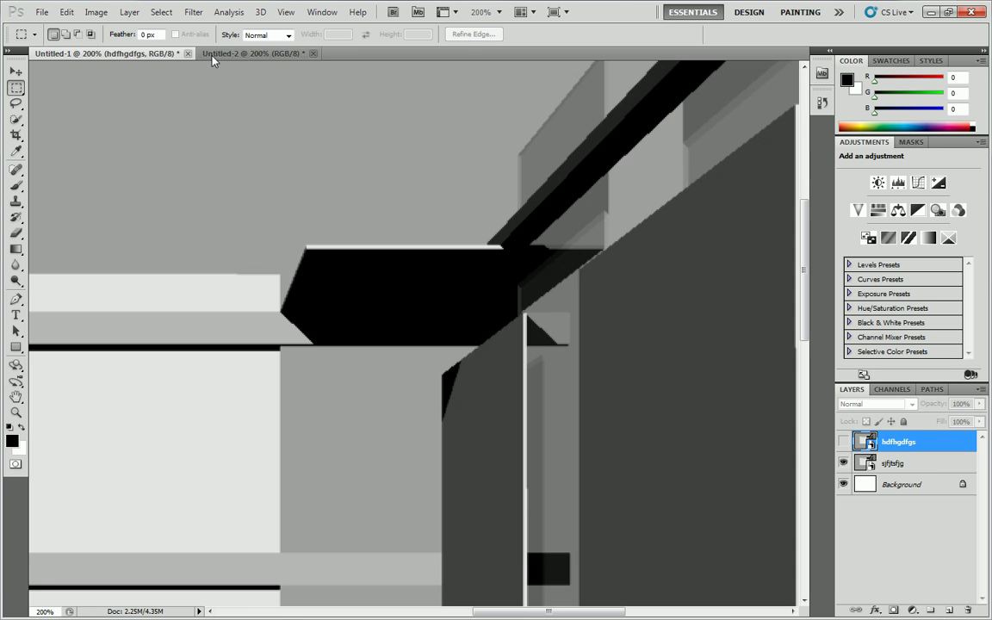
click(257, 53)
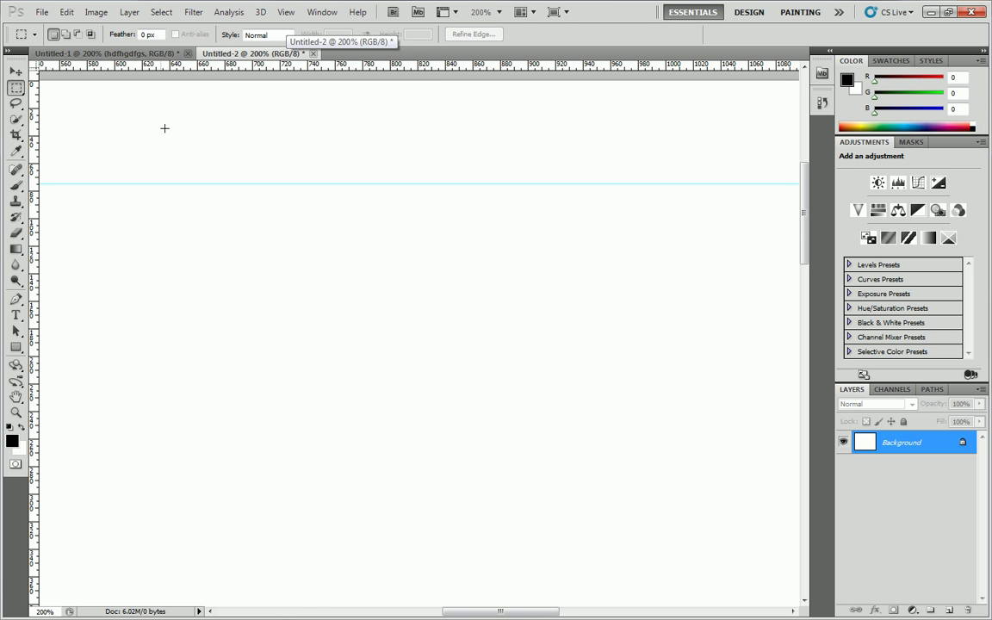
Examine the top margin guide around the page's horizontal centre at about 146% zoom
click(16, 412)
key(alt)
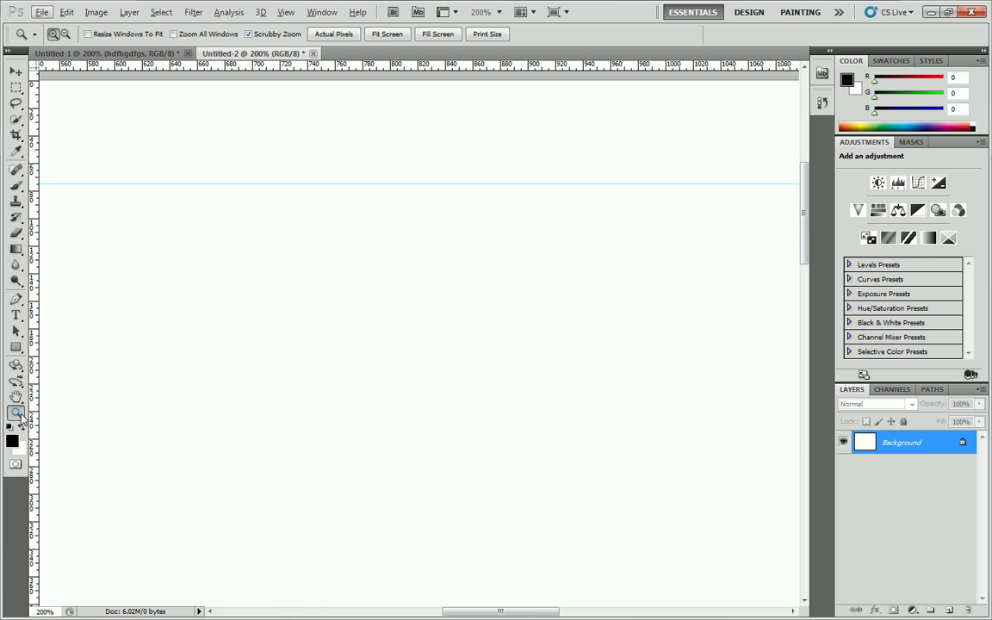
click(438, 251)
key(alt)
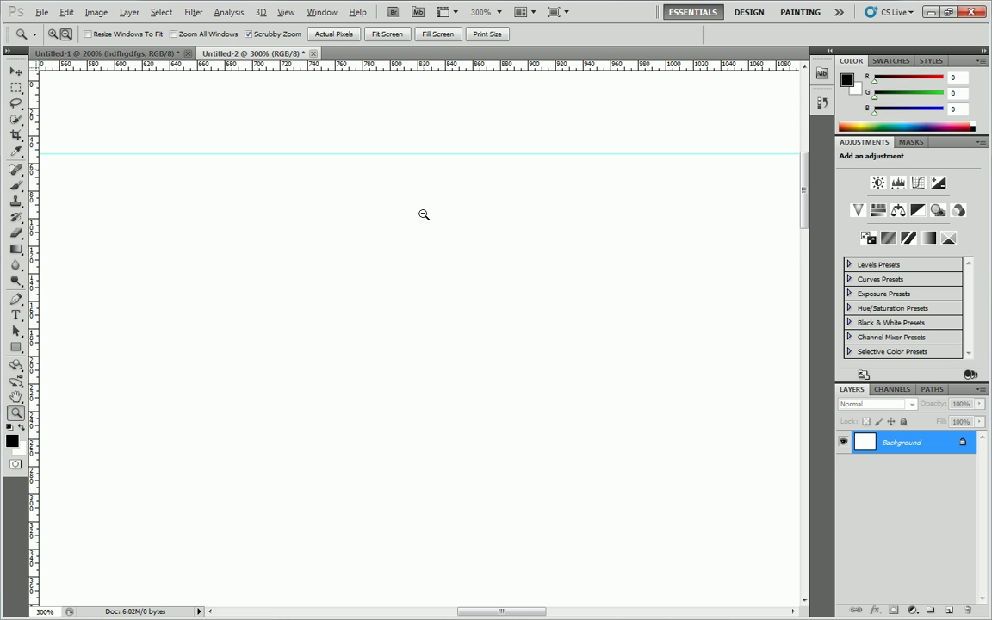
alt+click(424, 214)
alt+click(423, 214)
alt+click(424, 214)
alt+click(440, 229)
click(424, 174)
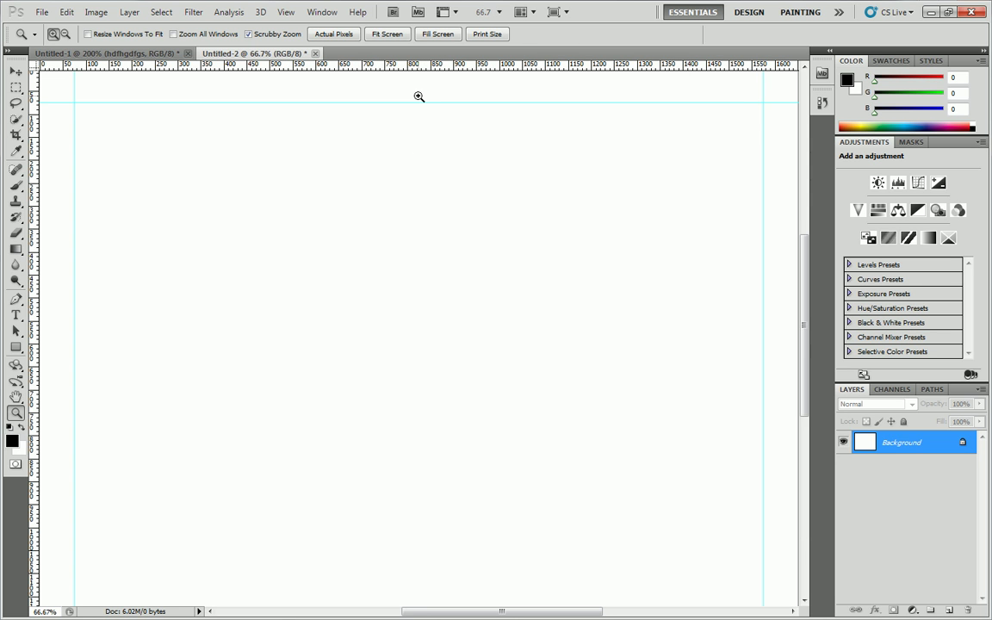
click(414, 95)
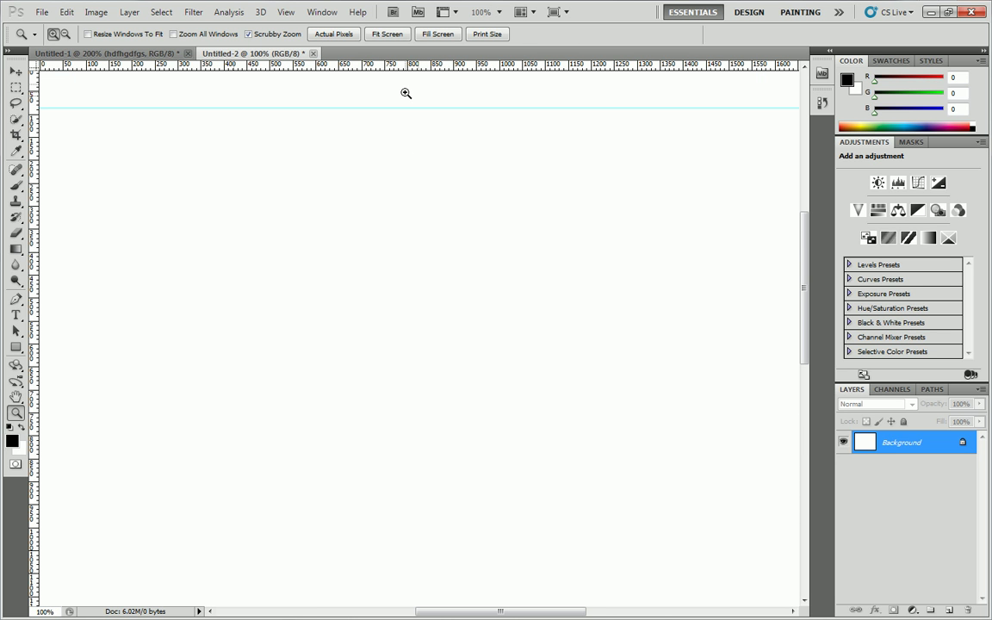
mouse_move(406, 93)
mouse_down()
mouse_move(446, 102)
mouse_move(423, 98)
mouse_up()
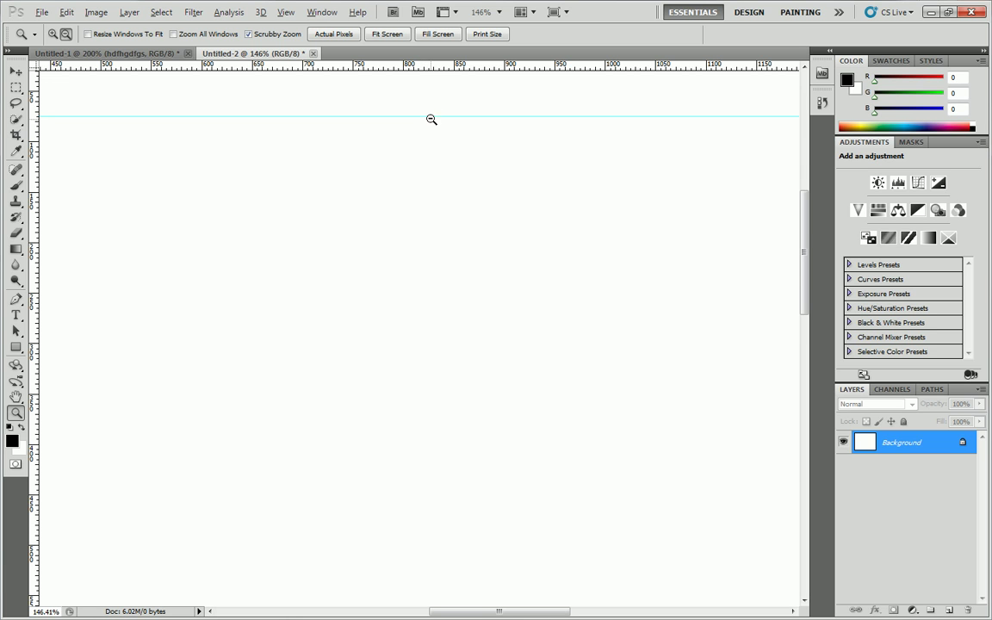
Place a vertical guide at the page's centre, about 825 px, and one on each side at about 785 and 865 px
key(alt)
scroll(447, 165, down, 1)
key(alt)
key(alt)
ctrl+scroll(419, 191, left, 3)
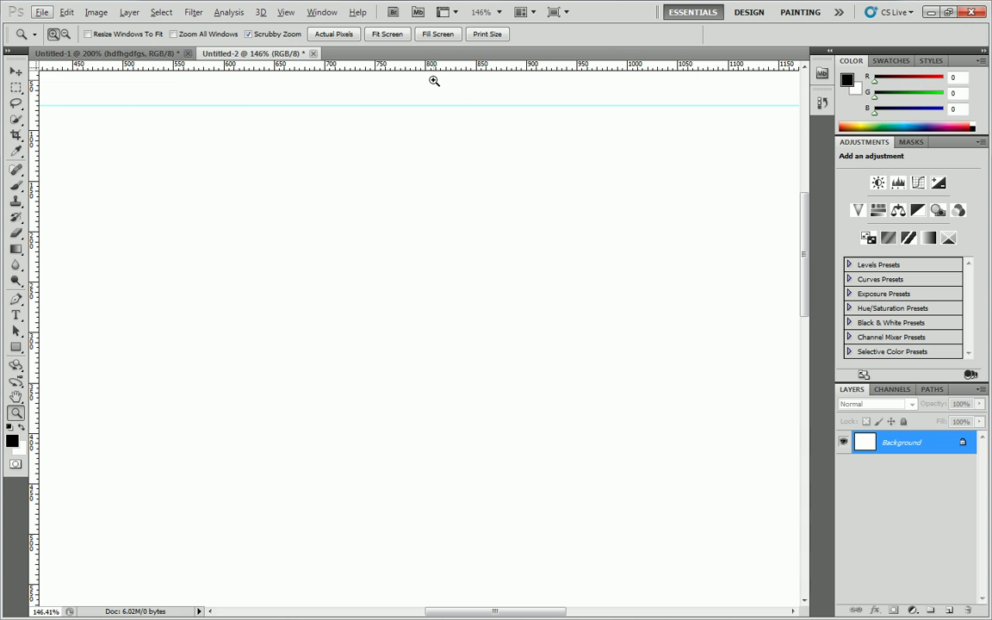
drag(35, 105, 450, 128)
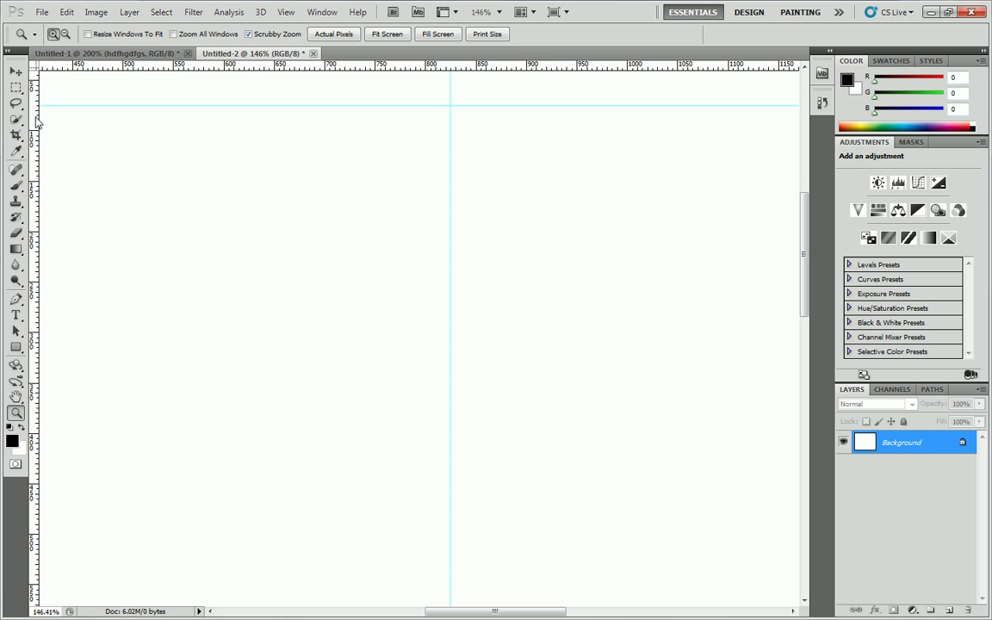
drag(34, 123, 424, 138)
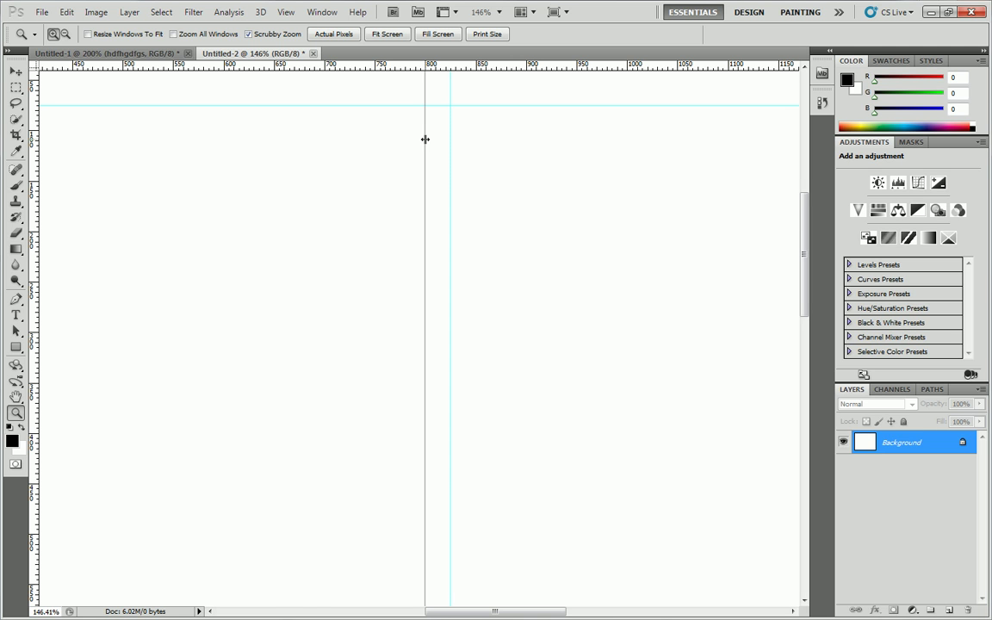
drag(424, 139, 410, 139)
drag(35, 136, 491, 118)
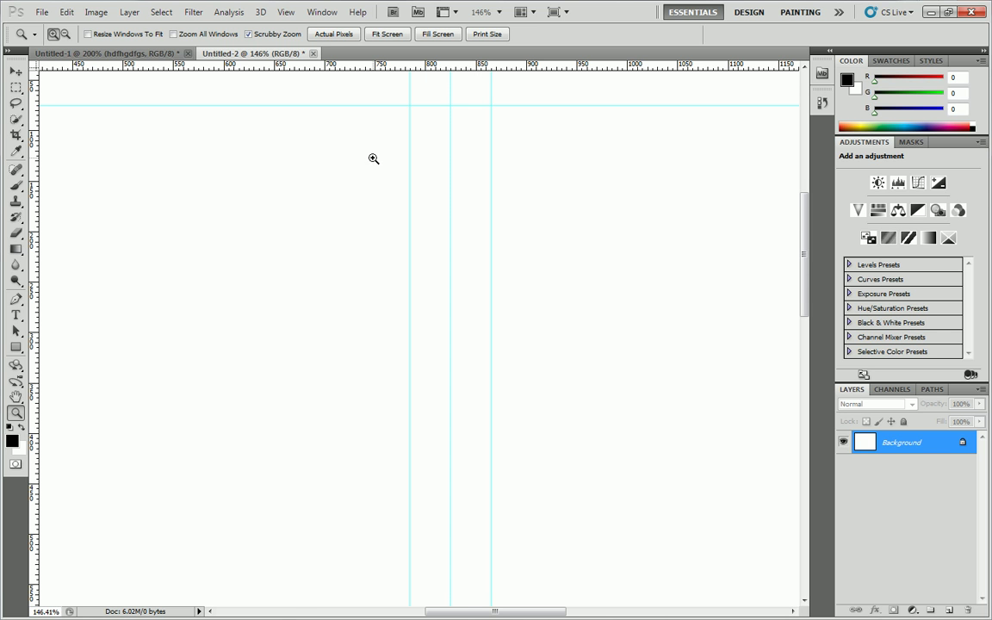
alt+drag(427, 143, 392, 156)
click(408, 353)
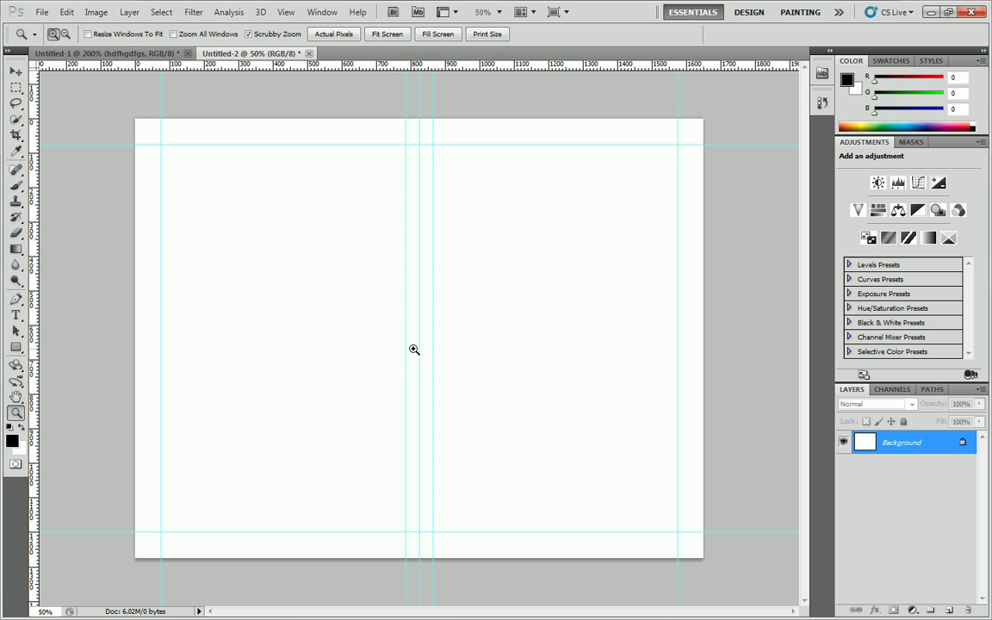
Try removing the vertical guide at about 785 px and adding another farther left, and undo these guide changes
click(16, 71)
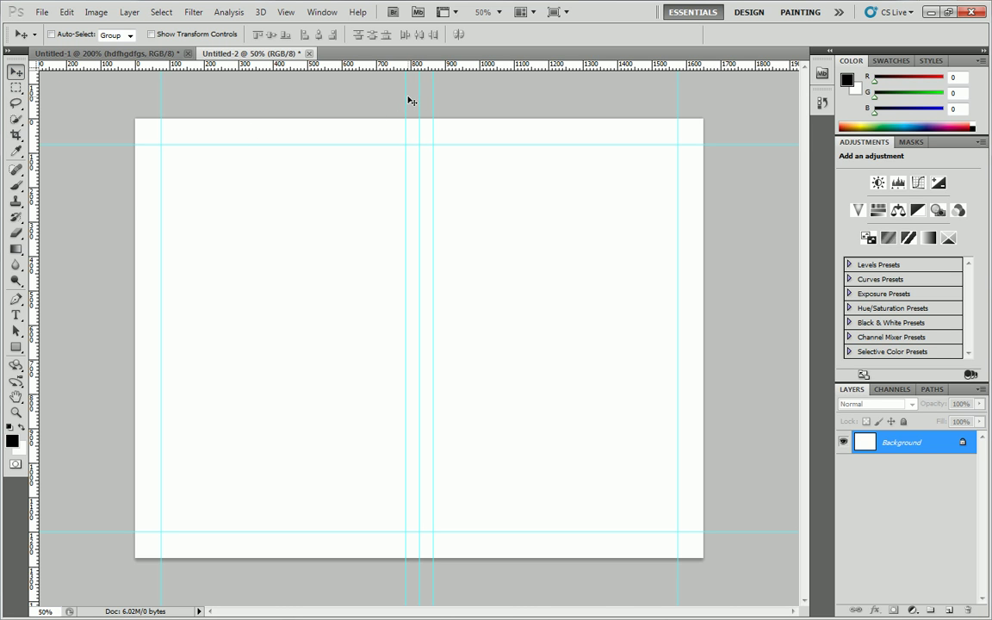
drag(407, 96, 35, 138)
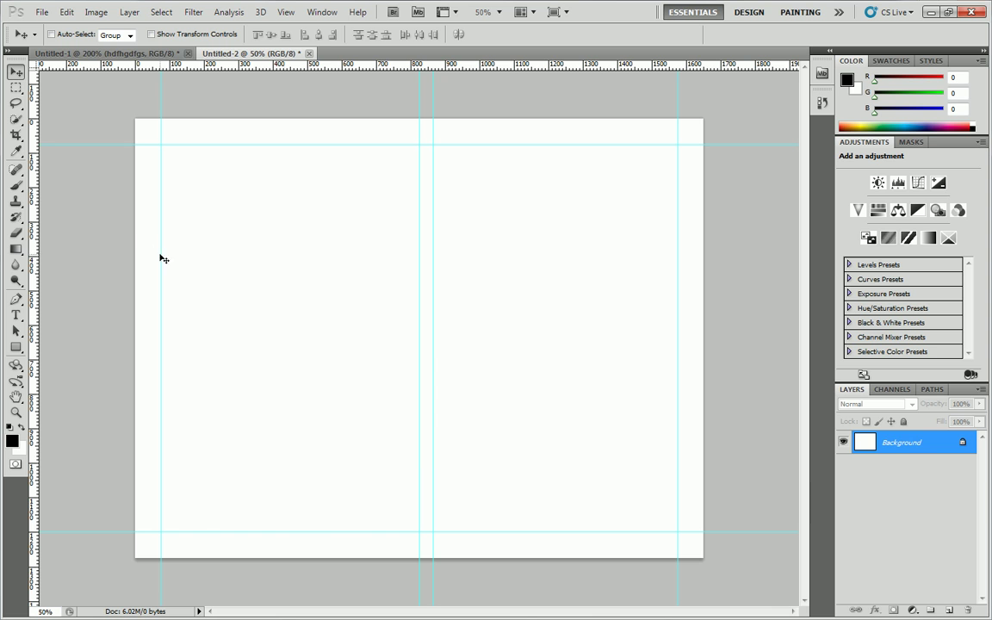
drag(33, 175, 346, 202)
key(ctrl+z)
key(ctrl+alt+z)
key(ctrl+alt+z)
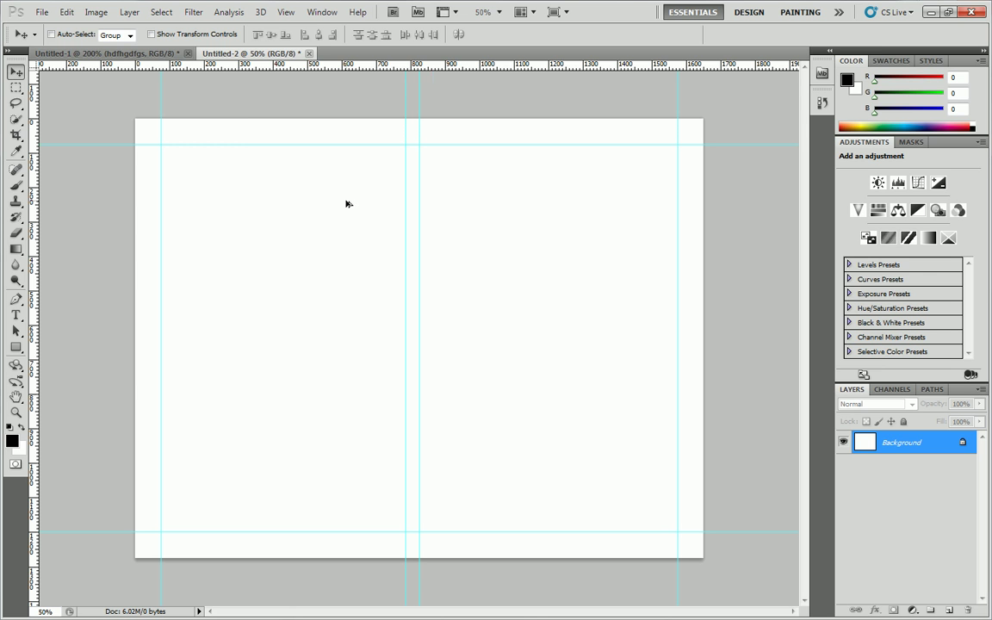
key(ctrl+y)
click(66, 12)
click(84, 41)
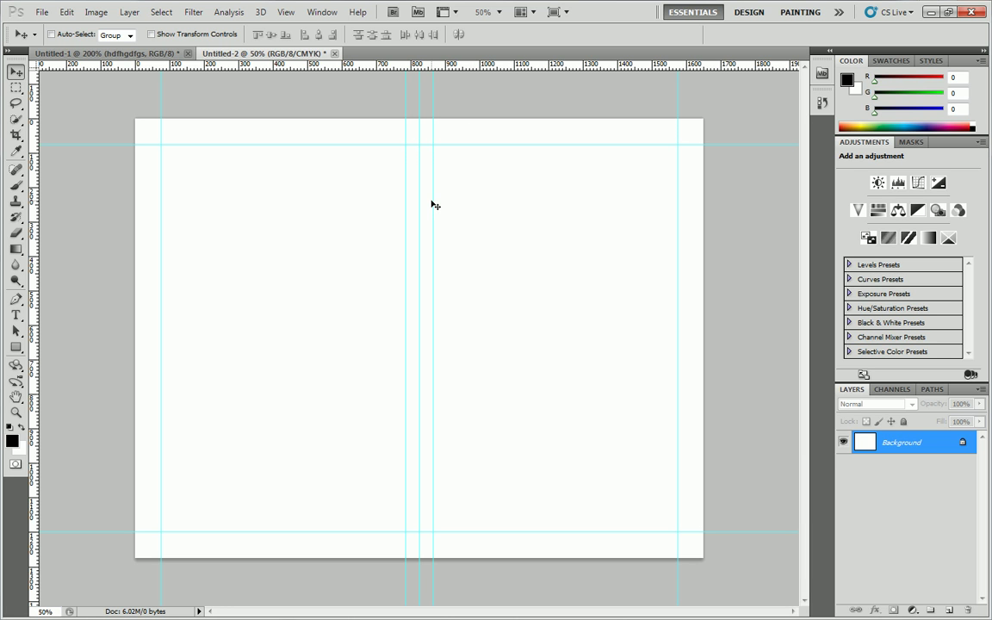
Remove the three vertical guides around the page's centre
drag(433, 200, 2, 207)
drag(418, 178, 2, 192)
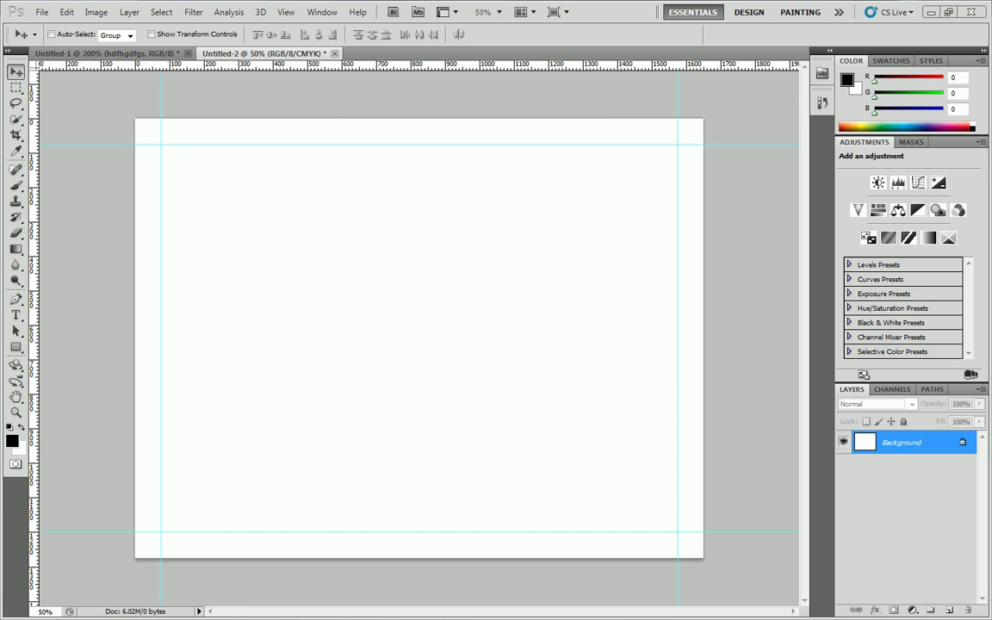
In Calculator, work out the image width as 1650 minus 150 minus 75, divided by 2
text(1650)
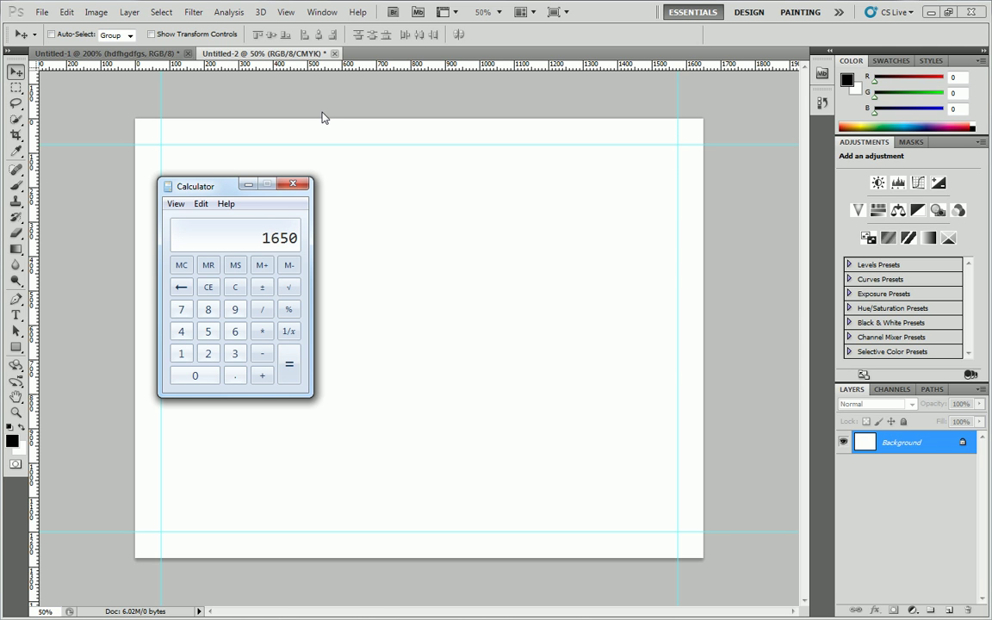
text(-150)
key(Return)
key(minus)
text(150)
key(BackSpace)
key(BackSpace)
key(BackSpace)
text(75)
key(Return)
text(/2)
key(Return)
drag(200, 186, 528, 195)
click(887, 458)
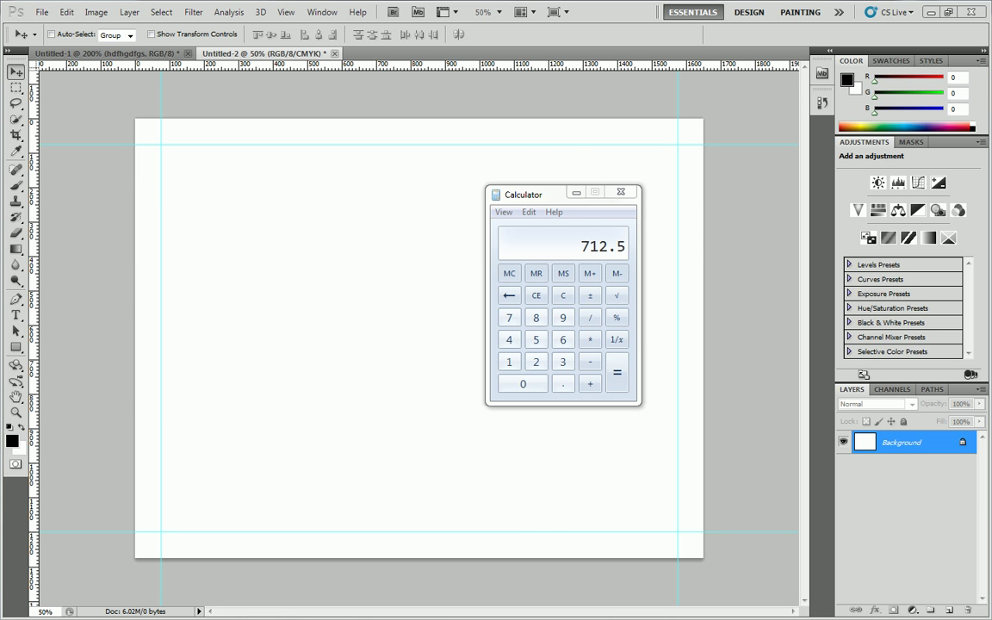
drag(543, 201, 609, 190)
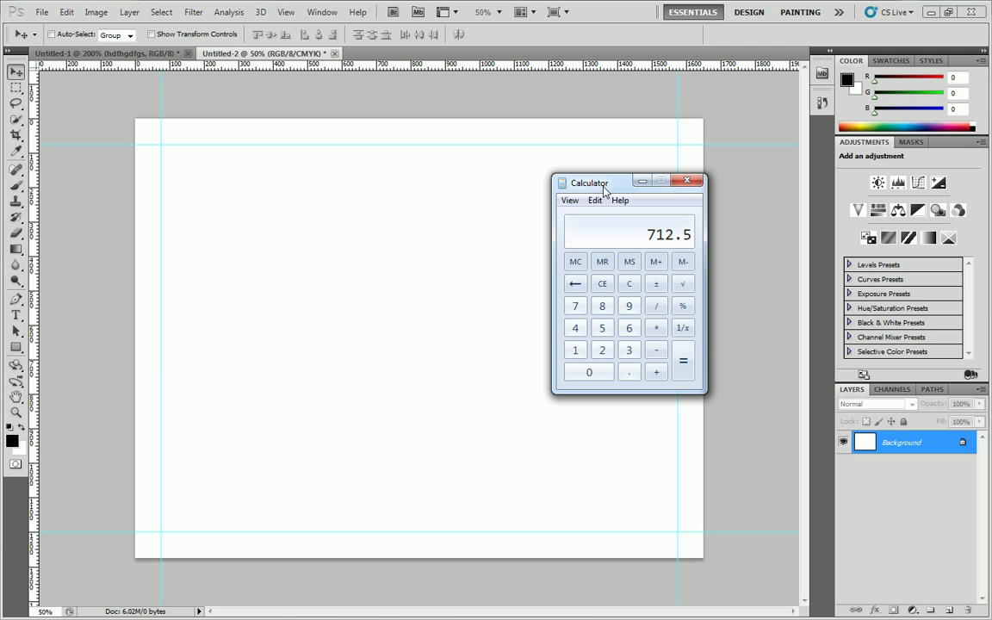
text(1275/2)
key(Return)
key(Escape)
Work out the image height as 1275 minus 150 minus 75, divided by 2
text(127)
text(5)
text(-)
text(150)
key(Return)
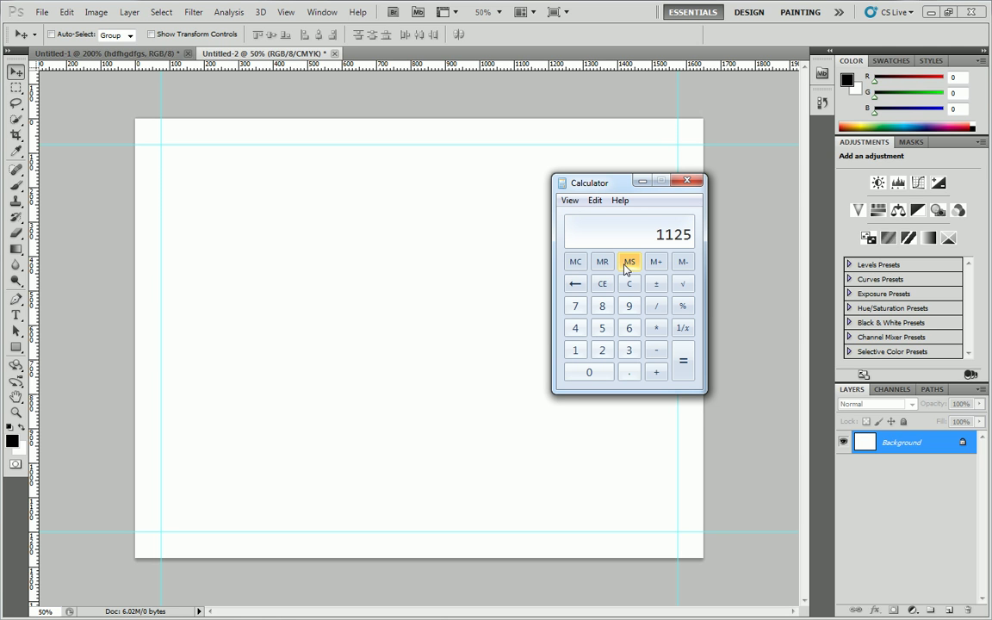
text(-)
text(75)
key(Return)
text(/2)
key(Return)
Switch to Rhinoceros and set the document's render resolution to Custom
key(alt+Tab)
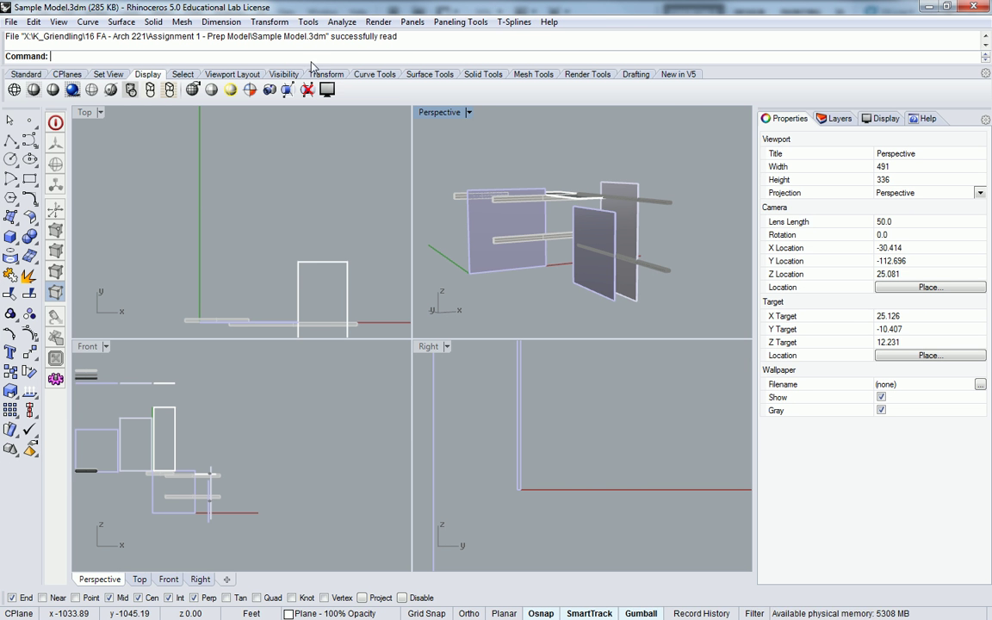
click(380, 22)
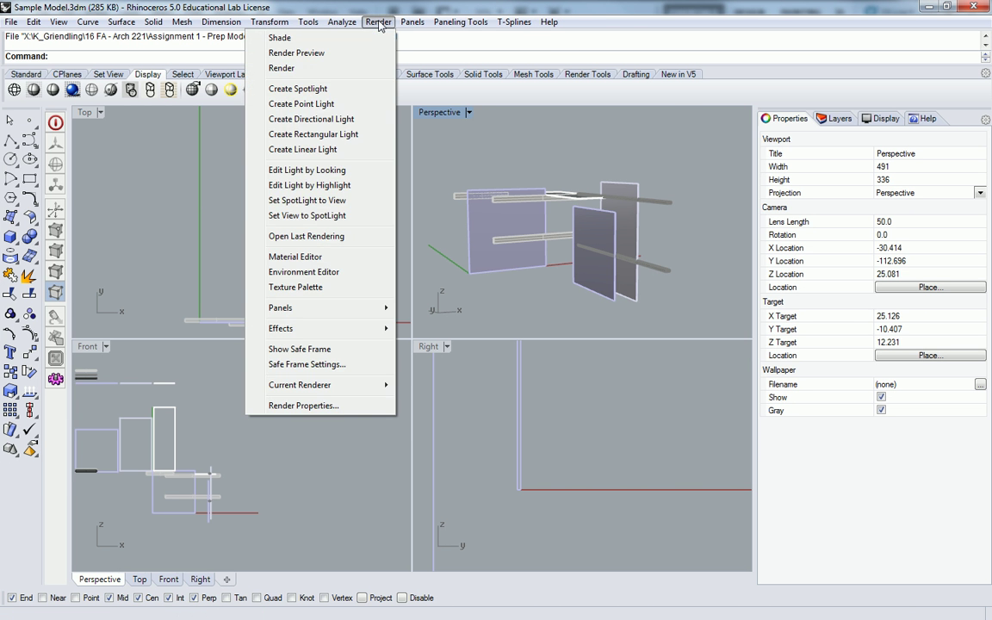
click(335, 405)
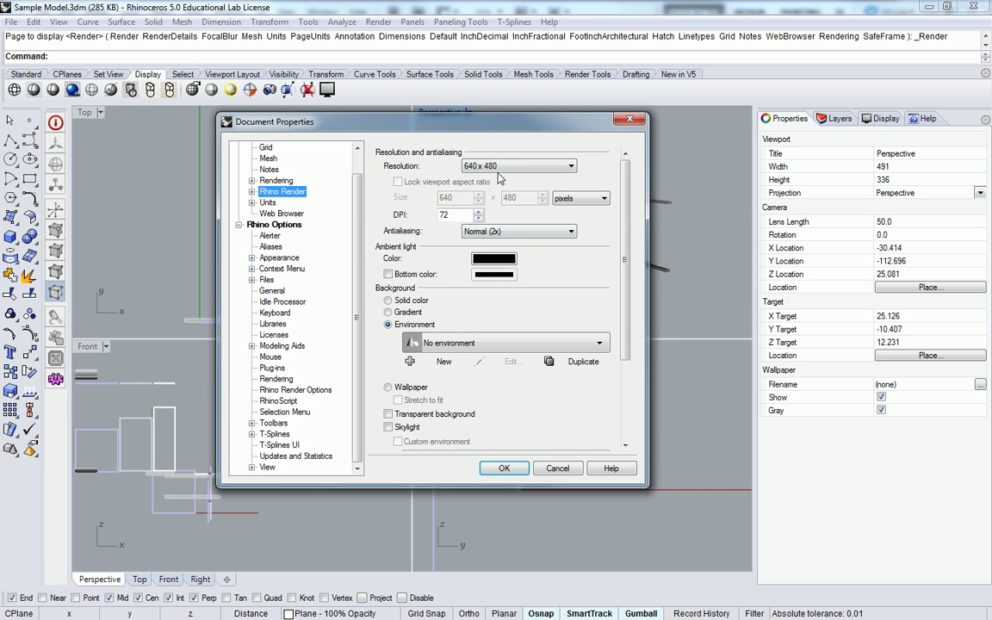
click(510, 166)
click(476, 187)
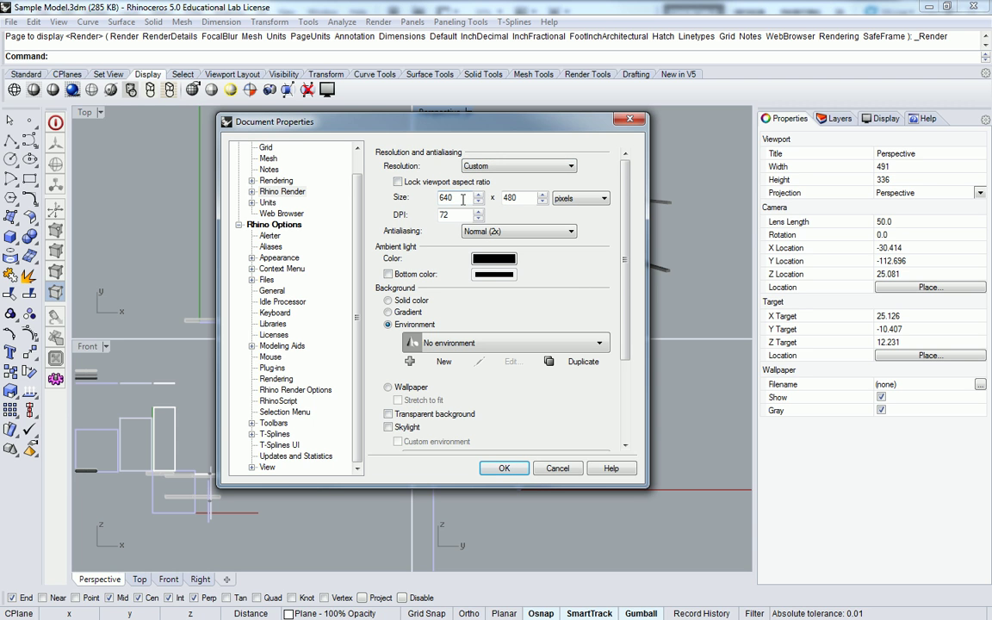
Set the custom render size to 712 × 525 pixels at 150 DPI and apply the render properties
double_click(462, 198)
text(712)
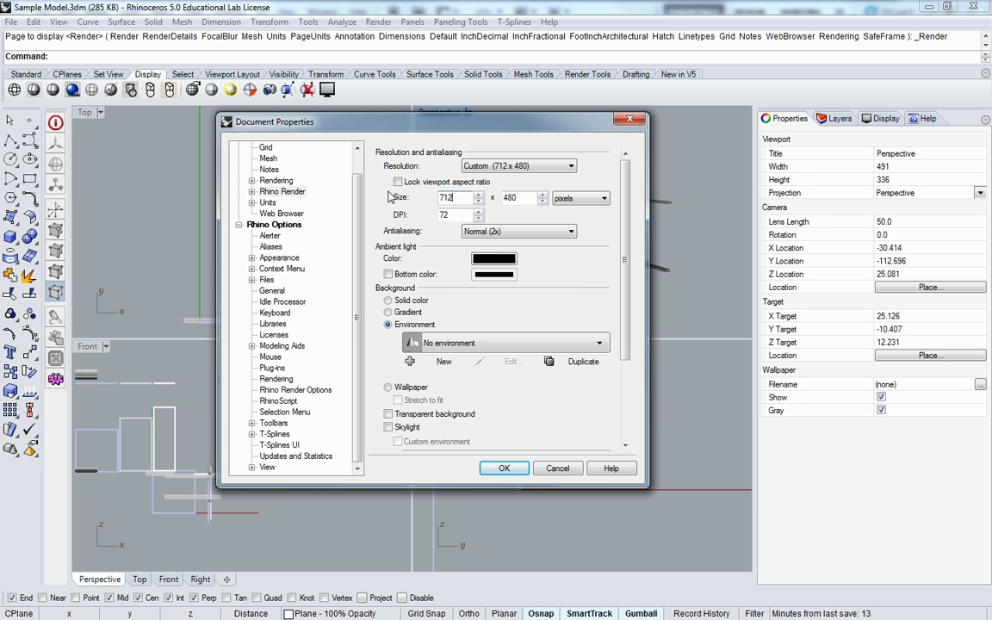
double_click(510, 198)
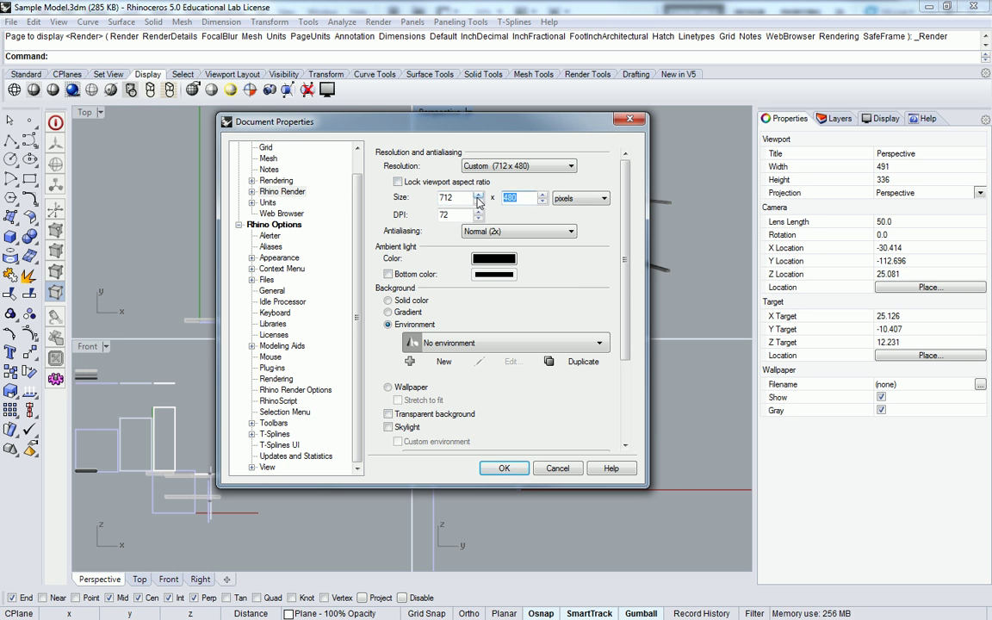
text(525)
double_click(465, 214)
text(150)
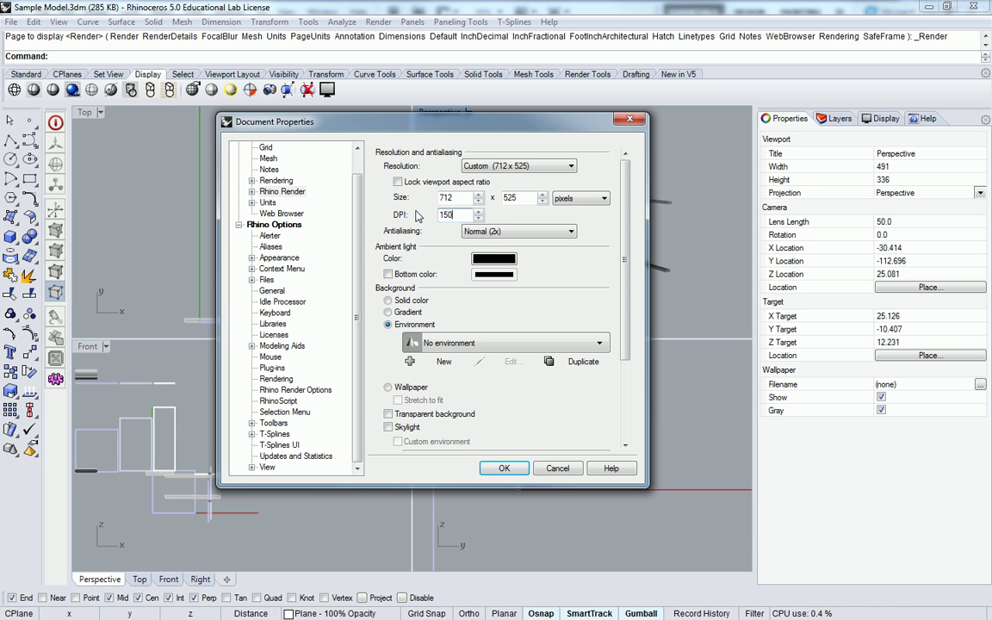
click(505, 468)
Render the Perspective viewport with the current render settings
click(378, 21)
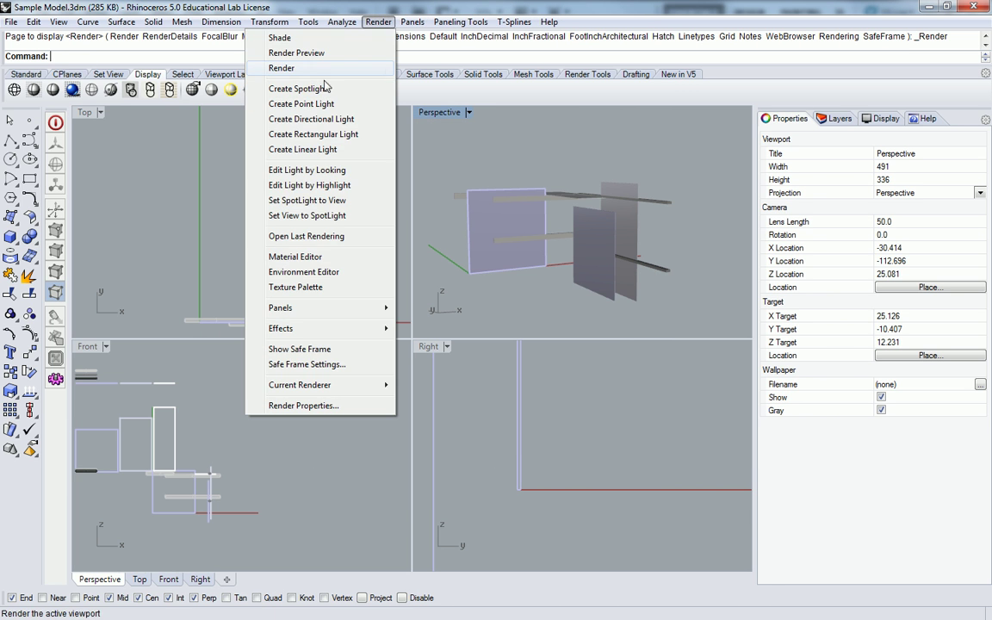
click(282, 67)
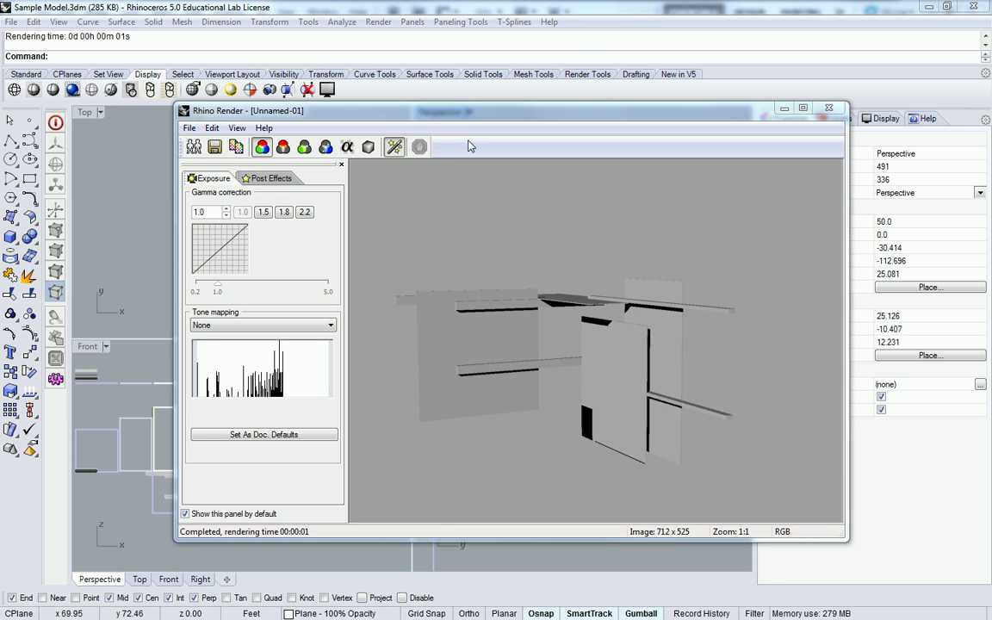
Close the finished render, maximize the Perspective viewport, frame the panels closer and more head-on, and render that view
click(829, 108)
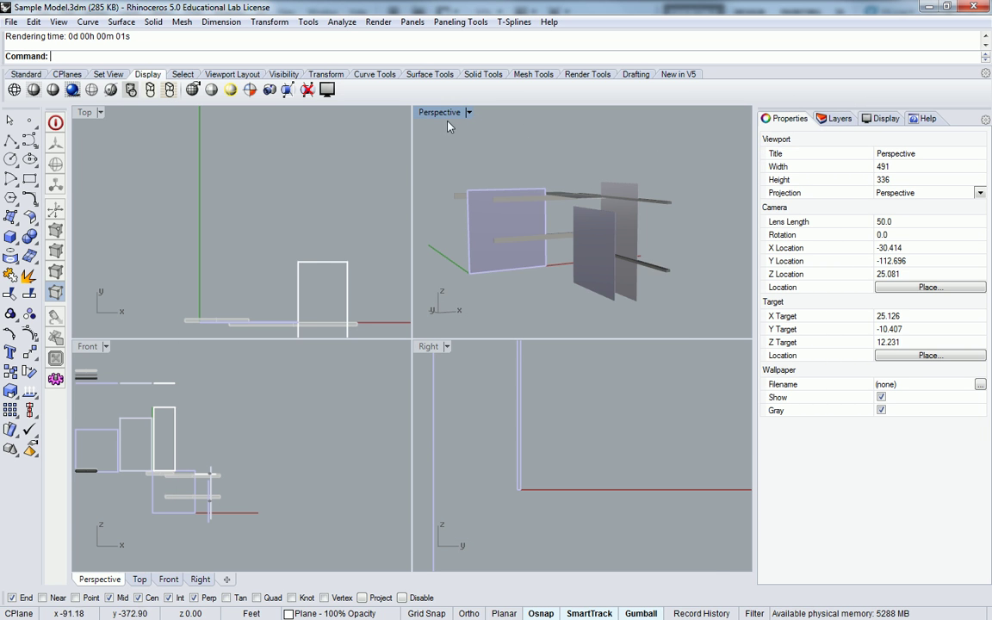
scroll(544, 282, up, 4)
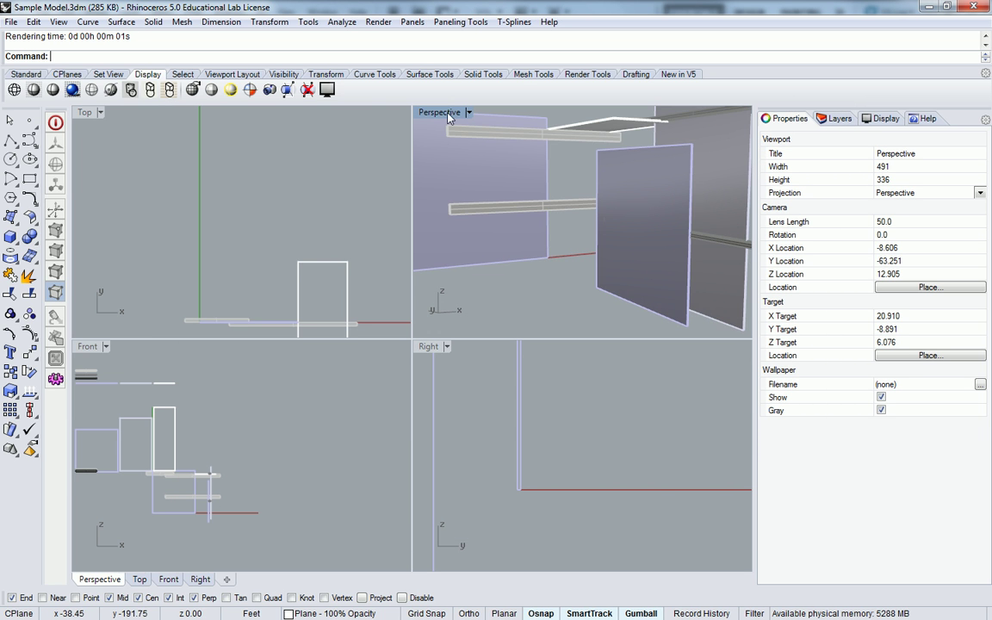
key(ctrl+m)
right_drag(520, 220, 461, 215)
shift+right_drag(348, 230, 450, 257)
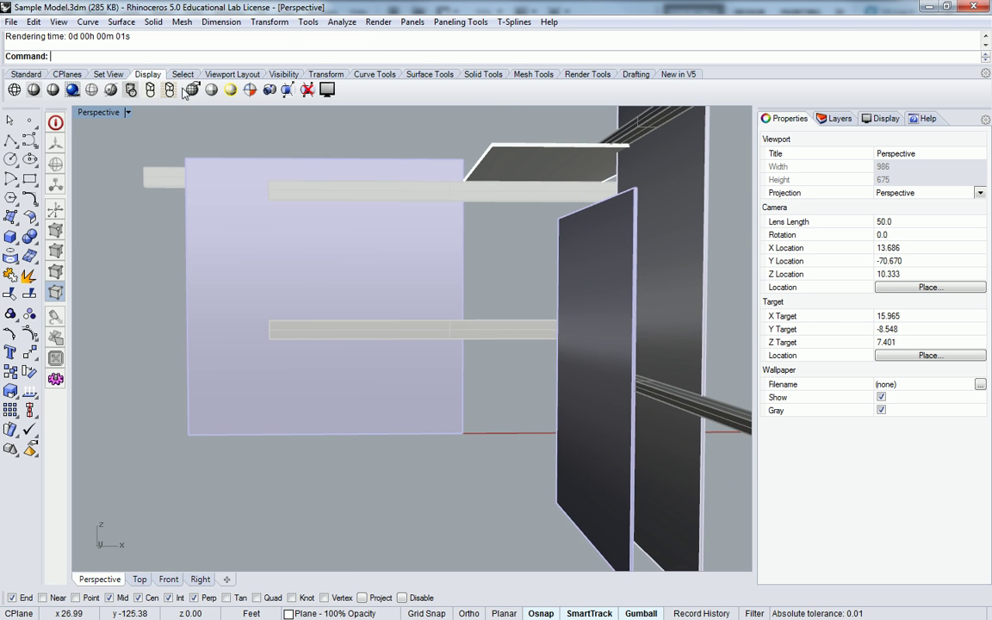
click(378, 22)
click(283, 67)
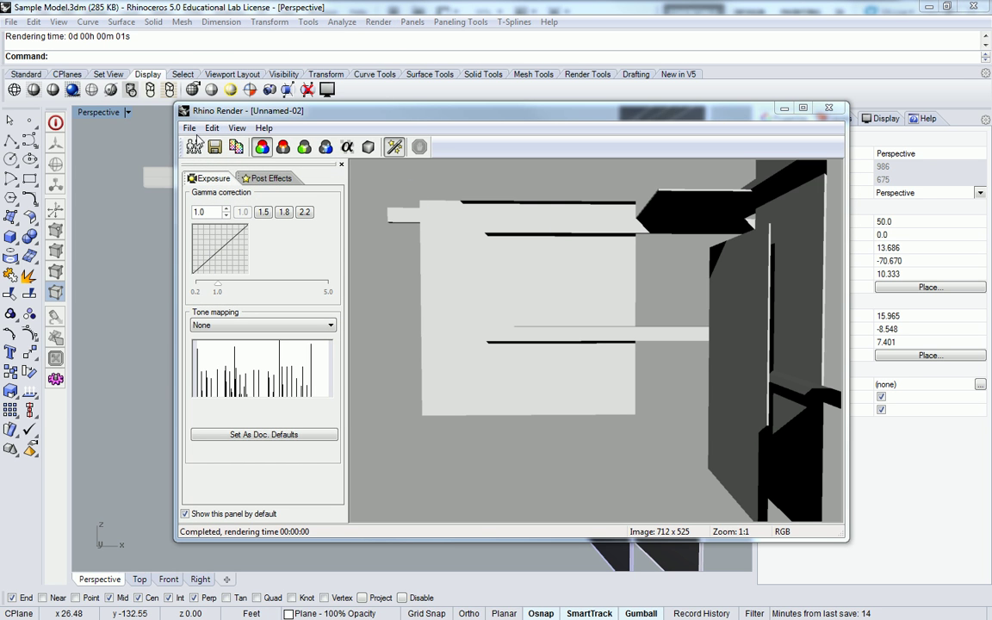
Save the new render as a JPEG file named hdfhdf
click(190, 129)
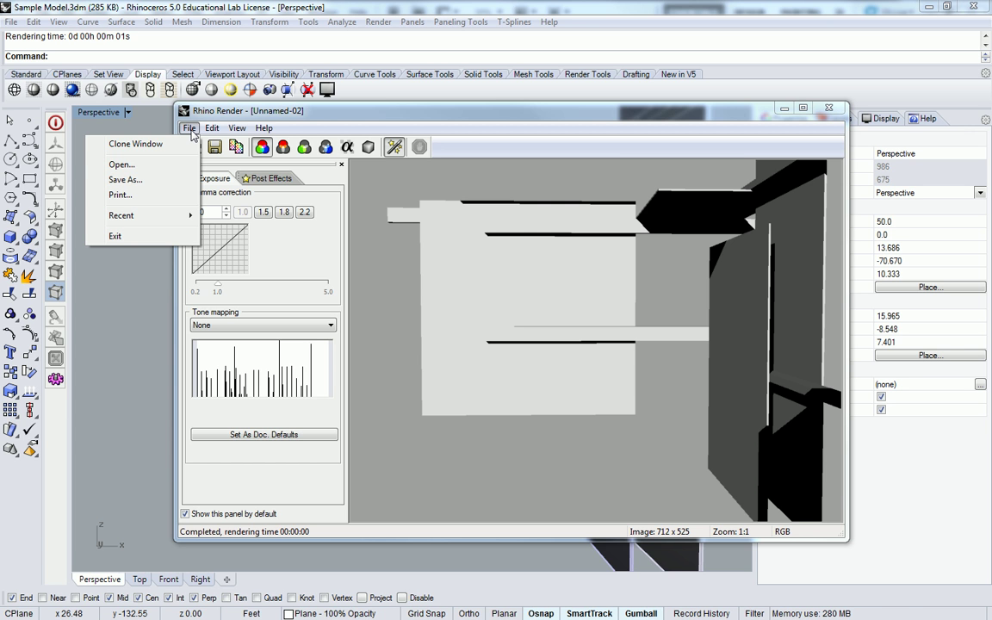
click(129, 180)
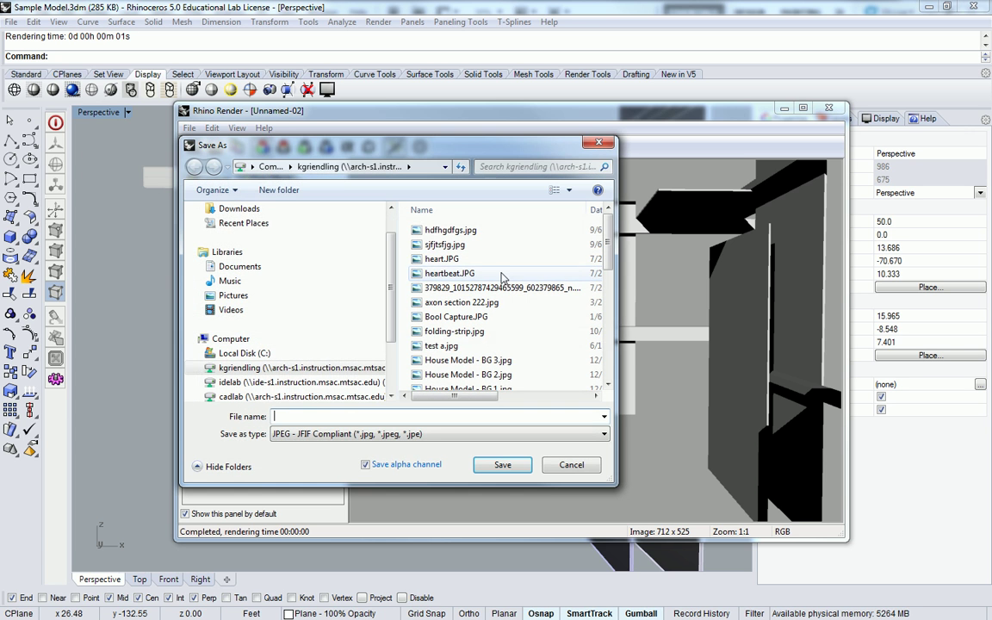
click(405, 415)
text(hdfhdf)
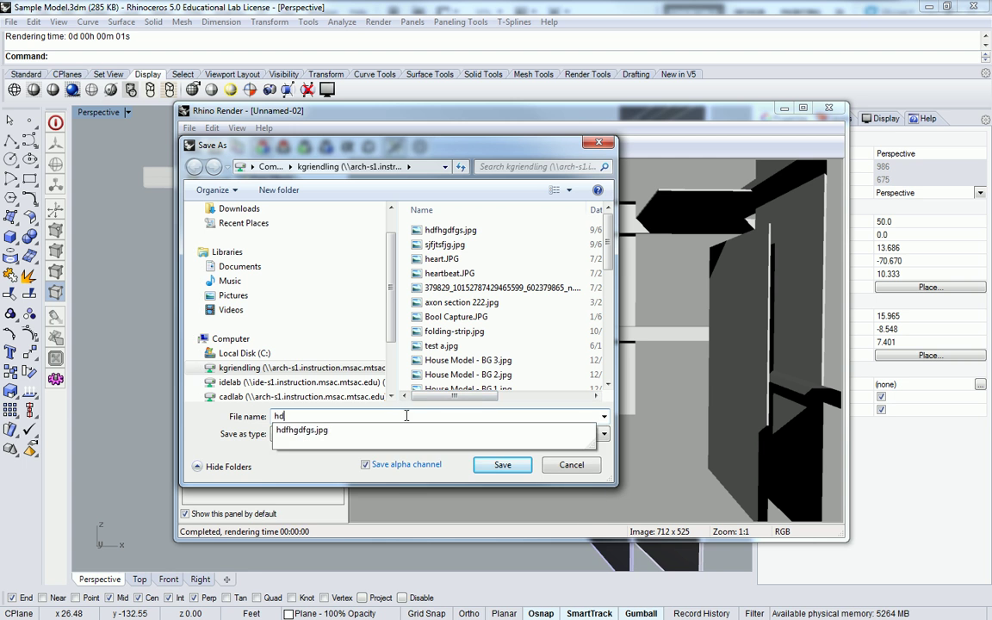
key(Return)
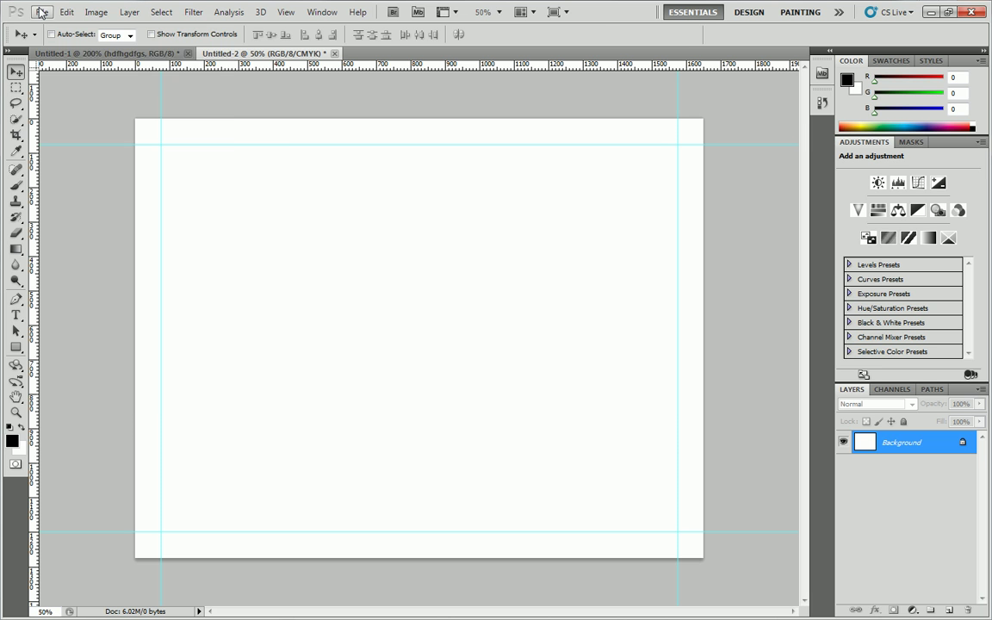
Switch to Photoshop and place hdfhdf.jpg on the page with its upper-left corner snapped to the margin guides
click(41, 12)
click(89, 281)
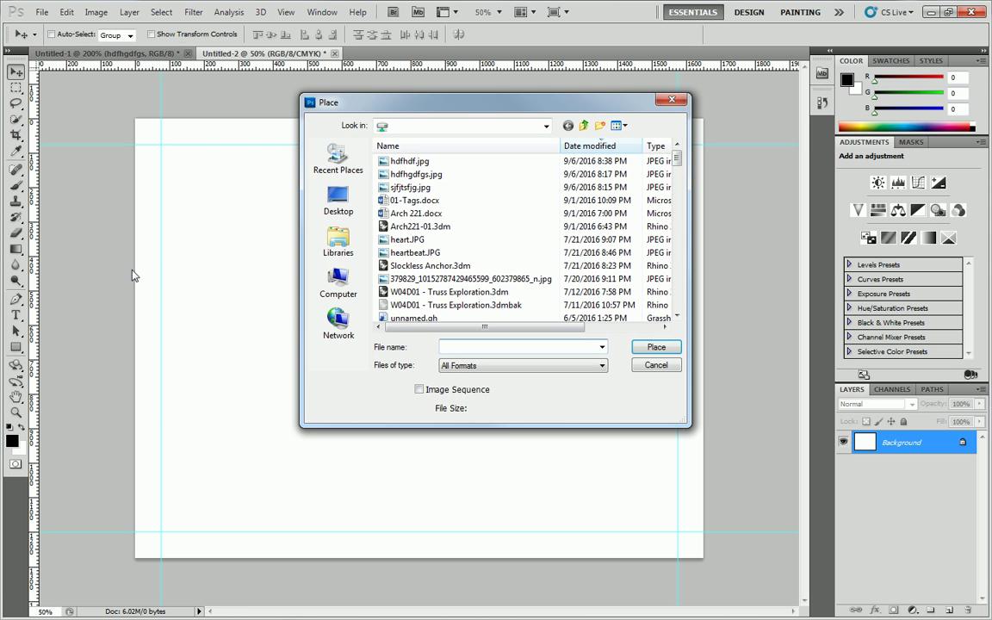
double_click(410, 162)
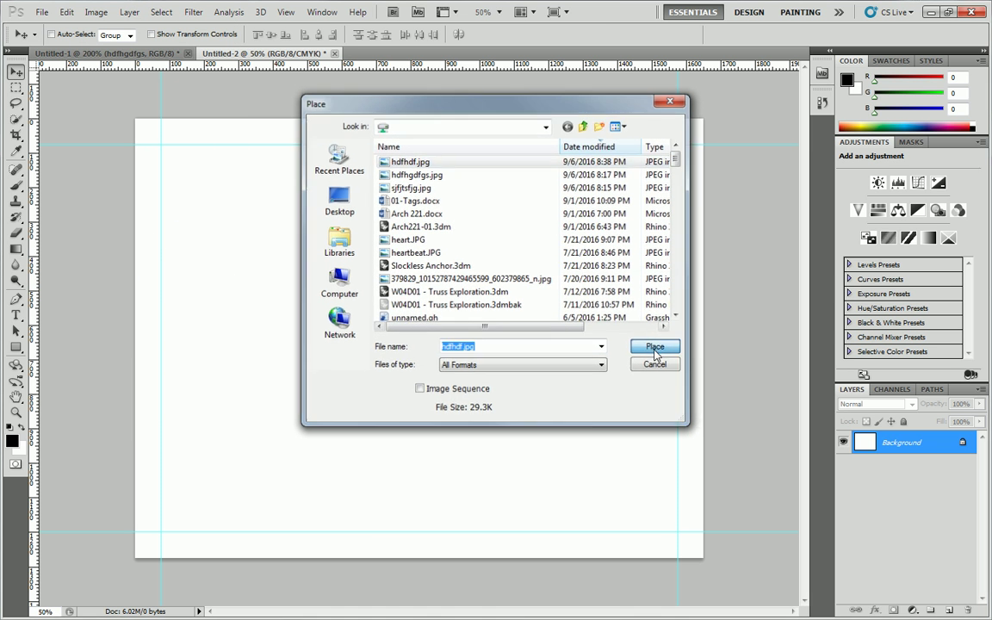
drag(415, 286, 290, 199)
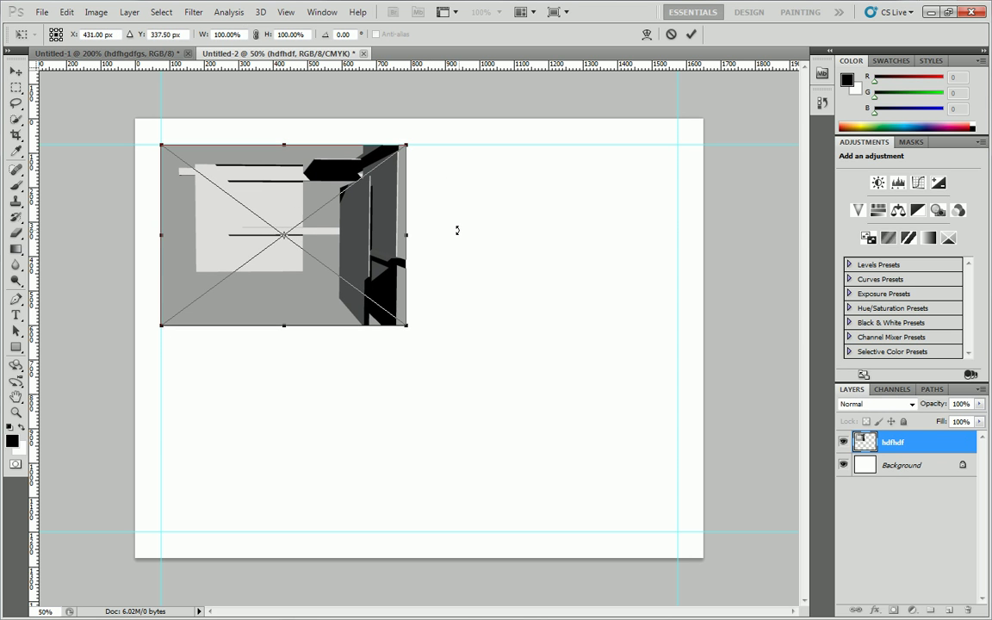
key(Return)
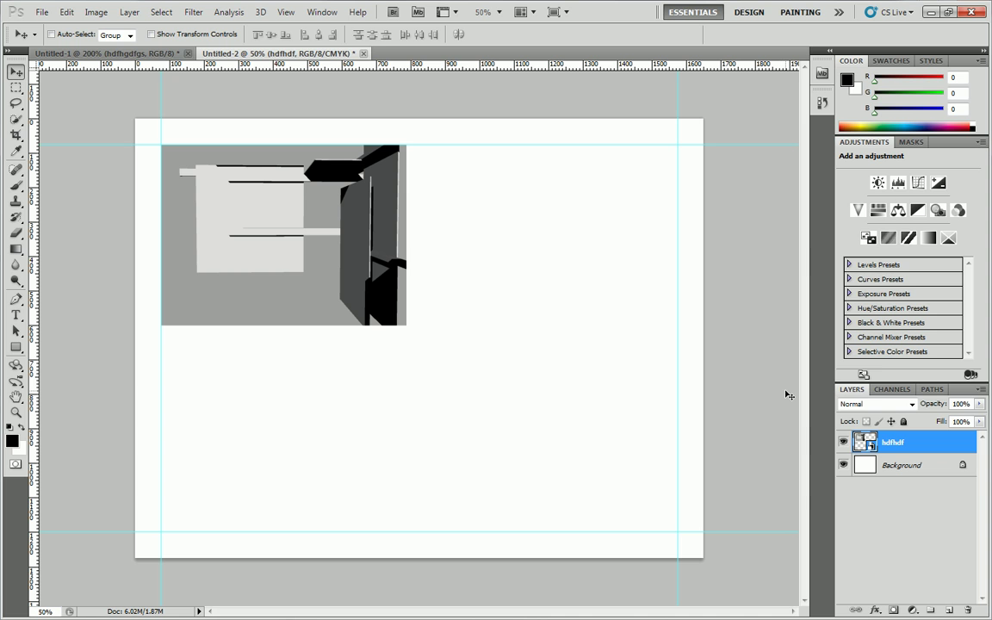
Duplicate the placed hdfhdf image layer three times, keeping the default layer names
right_click(894, 442)
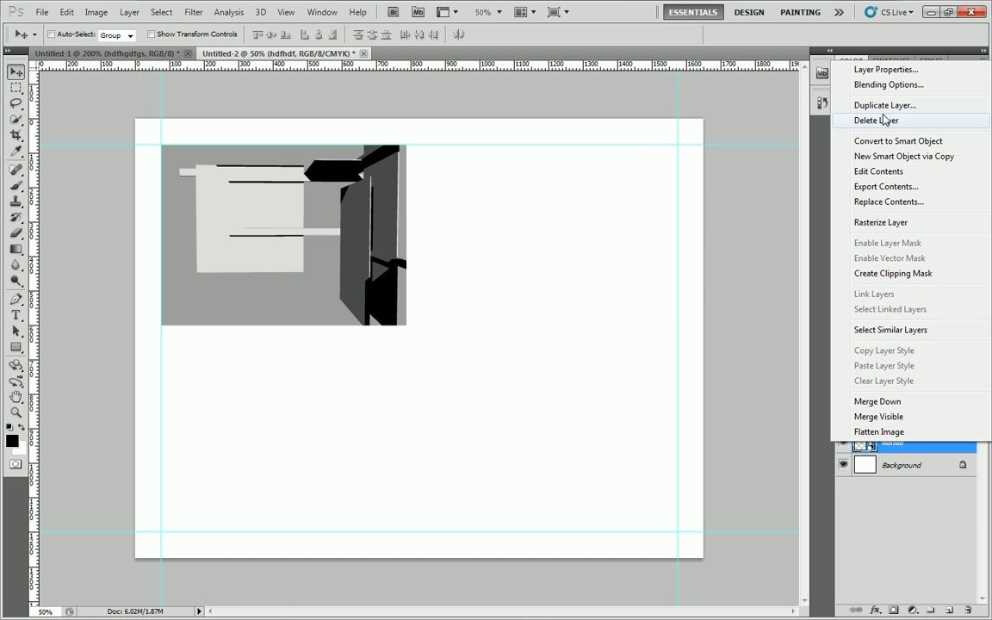
click(883, 105)
key(Return)
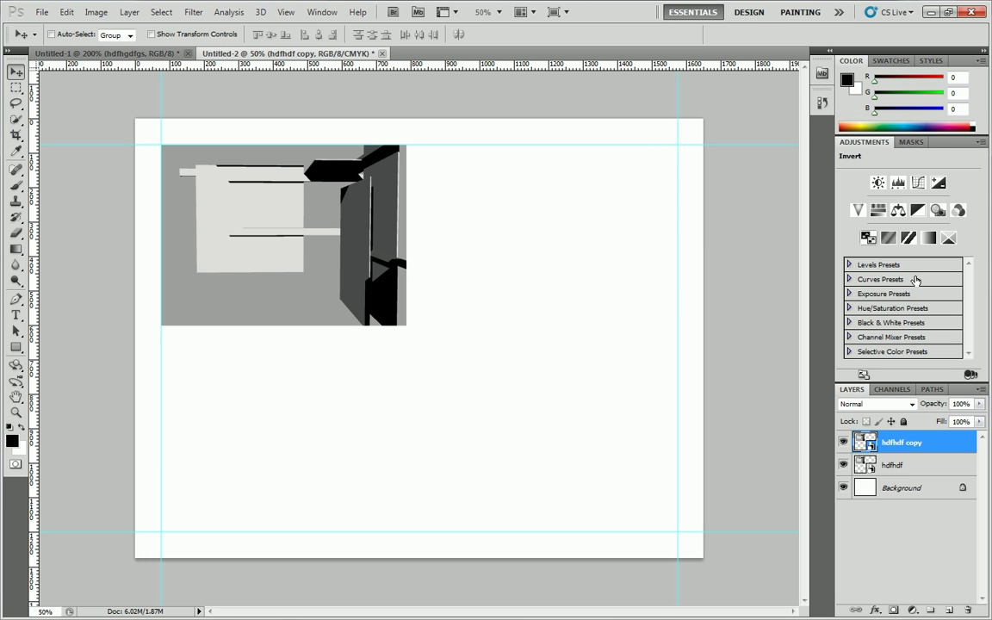
right_click(892, 444)
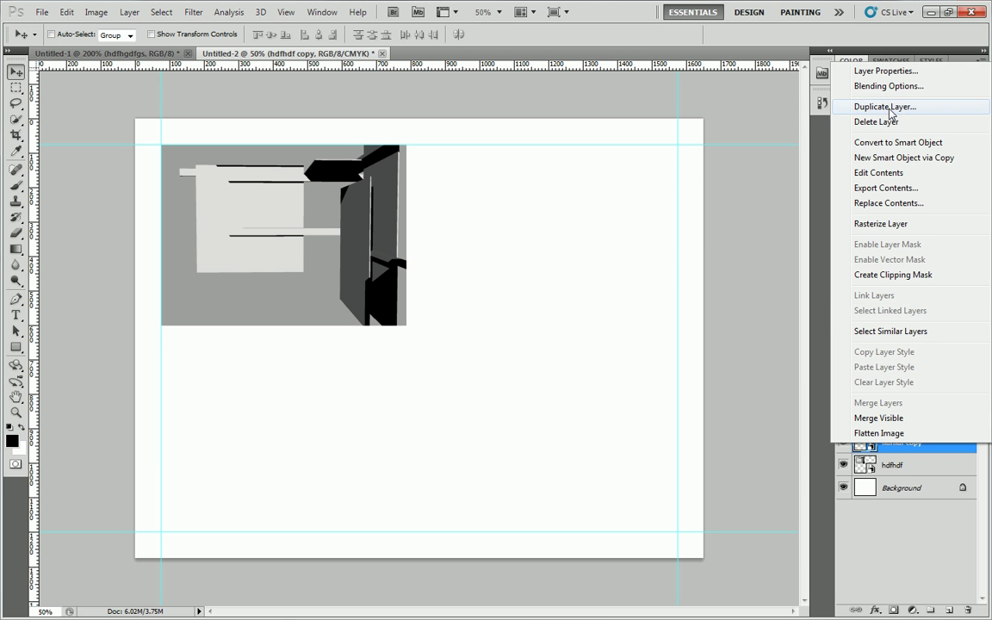
click(885, 106)
key(Return)
right_click(899, 426)
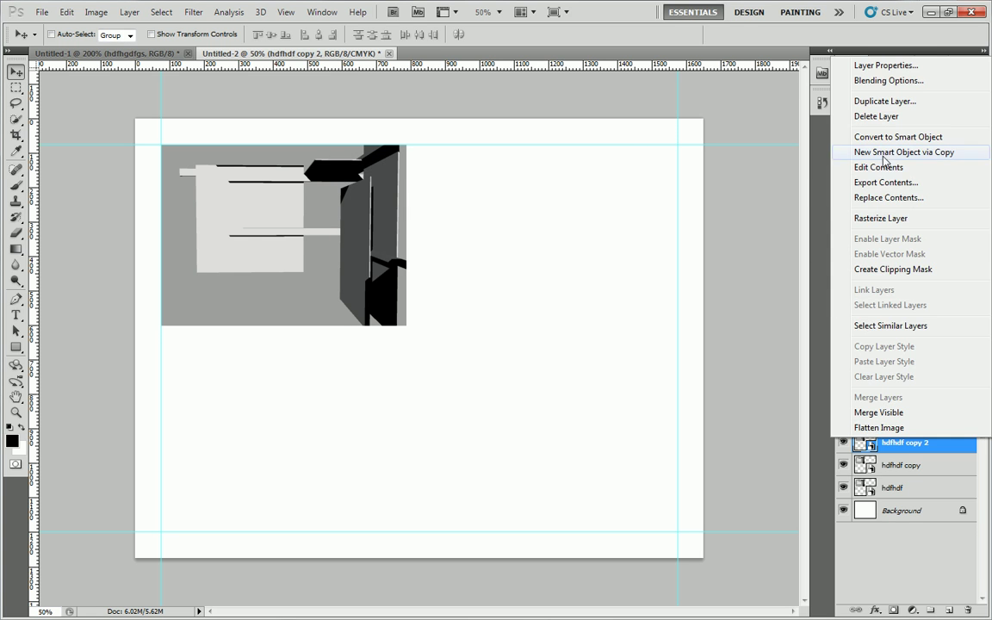
click(884, 105)
key(Return)
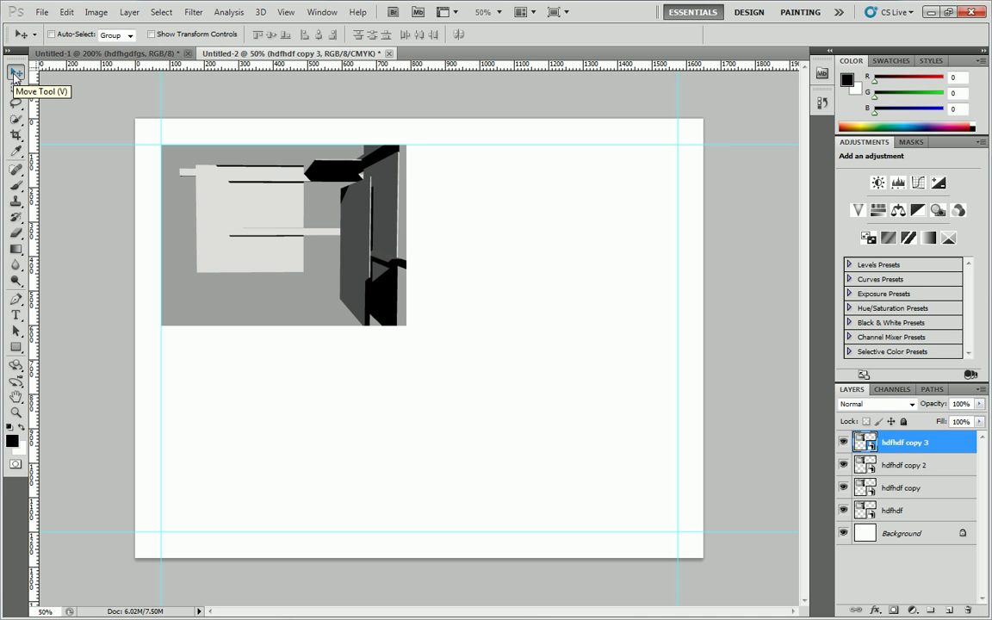
Move hdfhdf copy to the page's lower-left, copy 2 to the upper-right and copy 3 to the lower-right, snapped to the margin guides
click(904, 488)
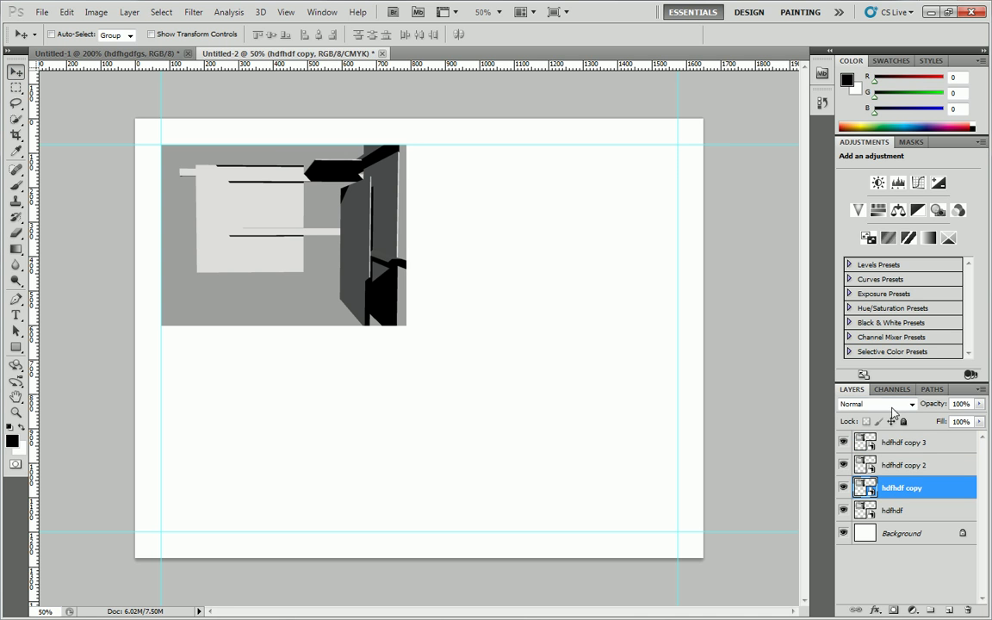
drag(328, 223, 330, 427)
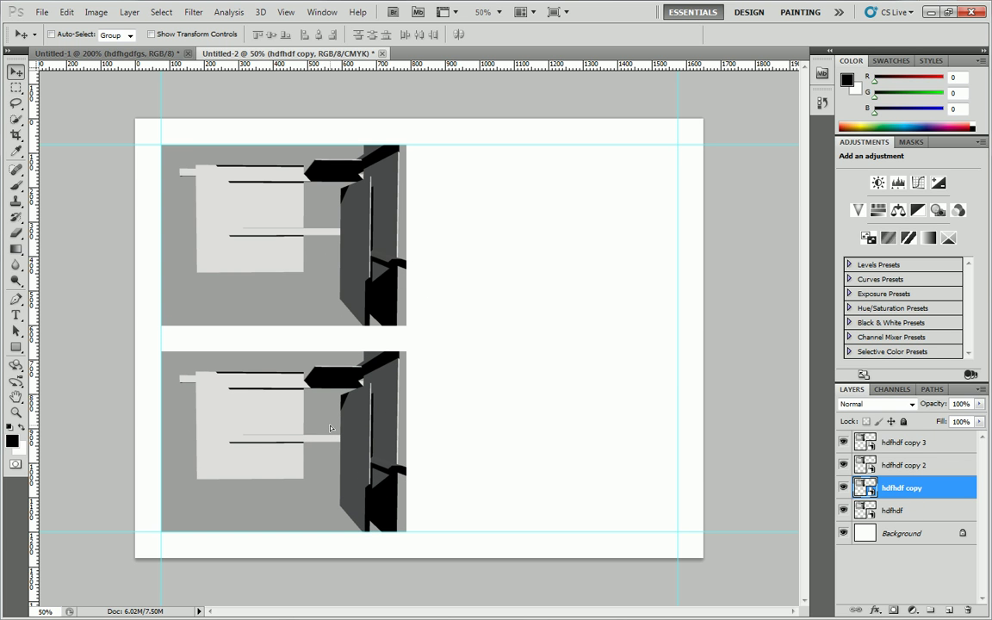
click(913, 470)
drag(350, 264, 622, 264)
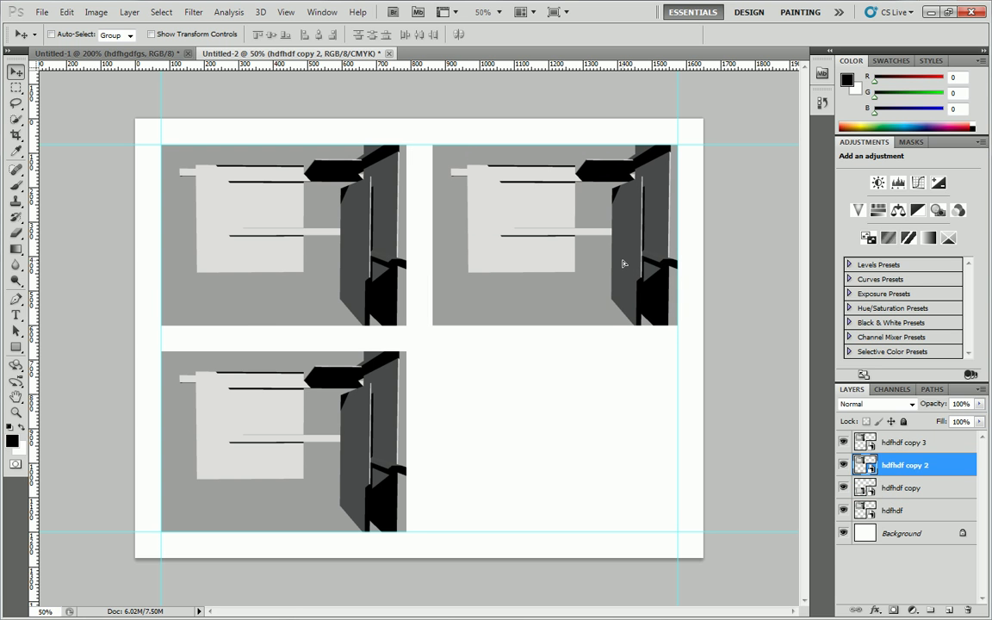
click(874, 434)
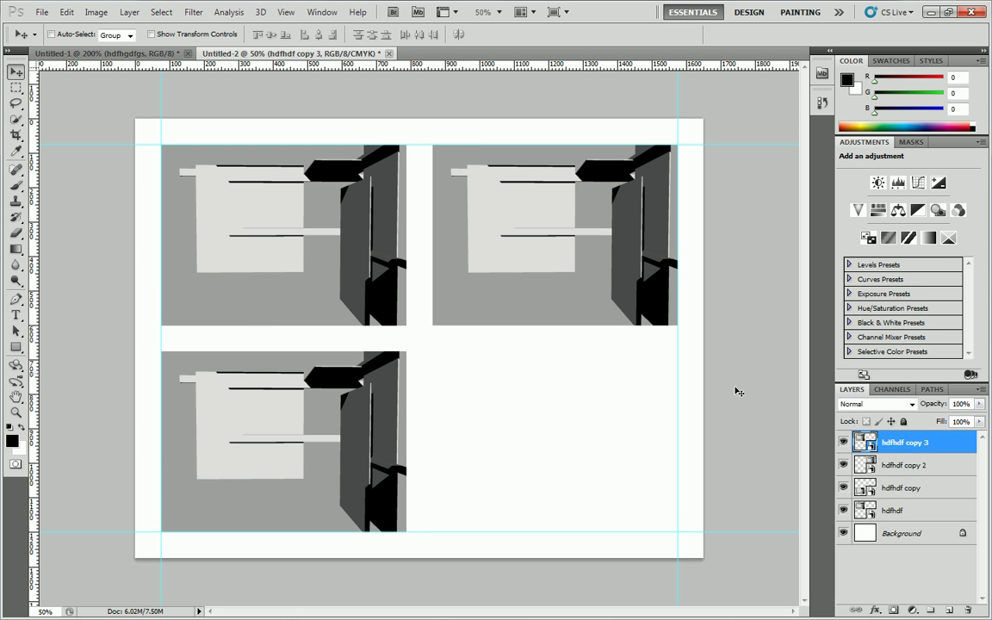
drag(386, 253, 567, 397)
drag(623, 450, 637, 450)
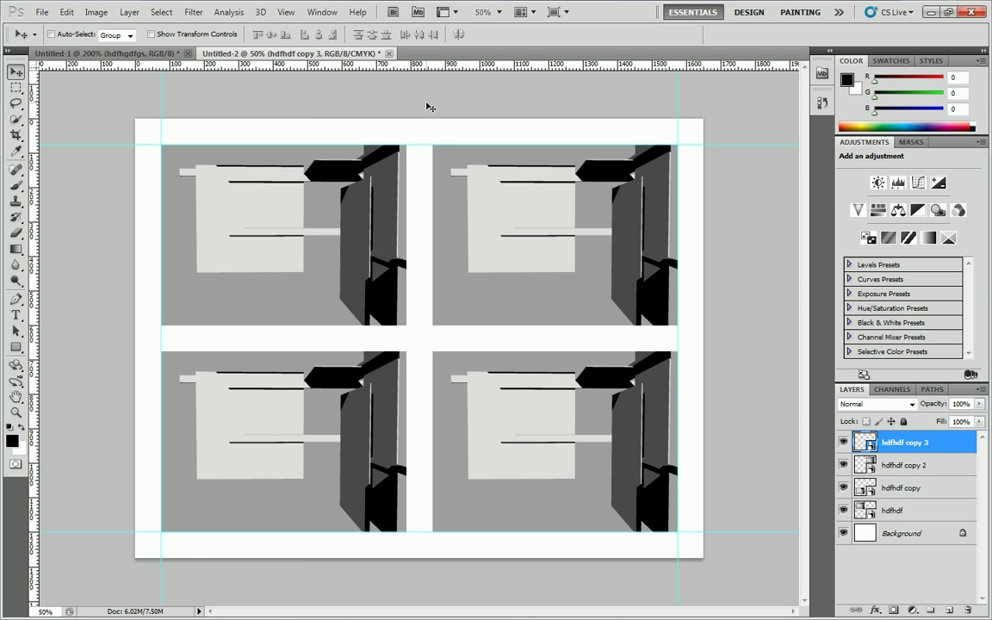